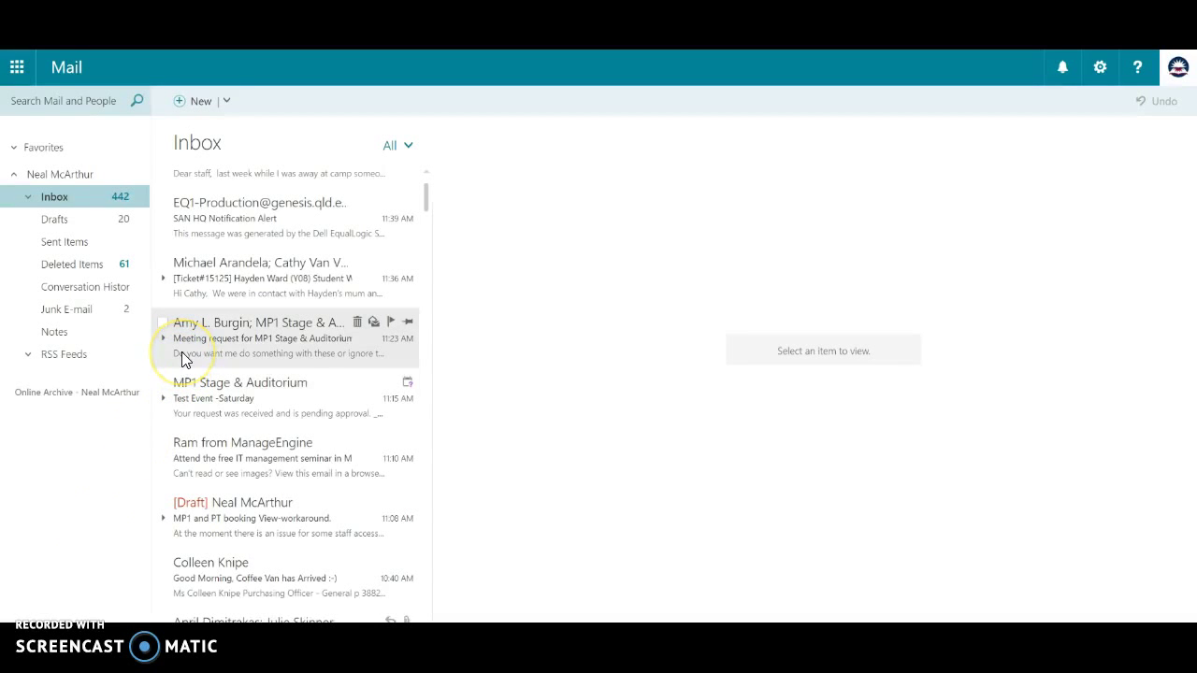
# - Delete the SAN HQ alert, Test Event, ManageEngine seminar and meeting-request reply messages together
pyautogui.click(174, 214)
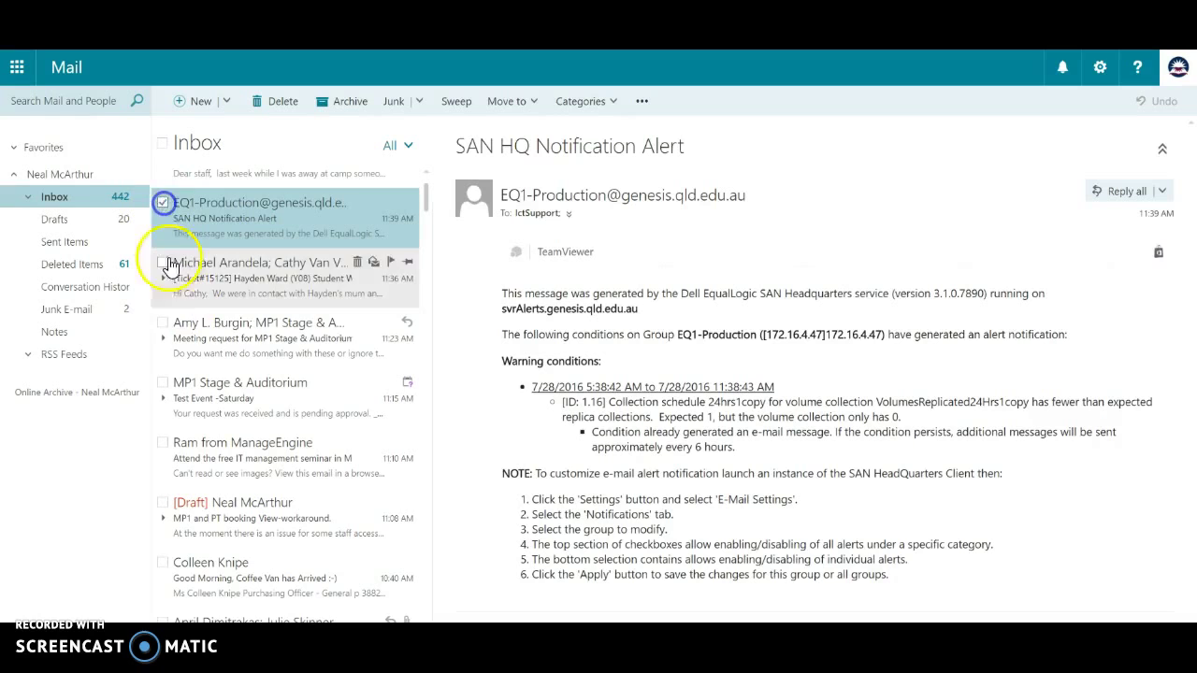
pyautogui.click(163, 384)
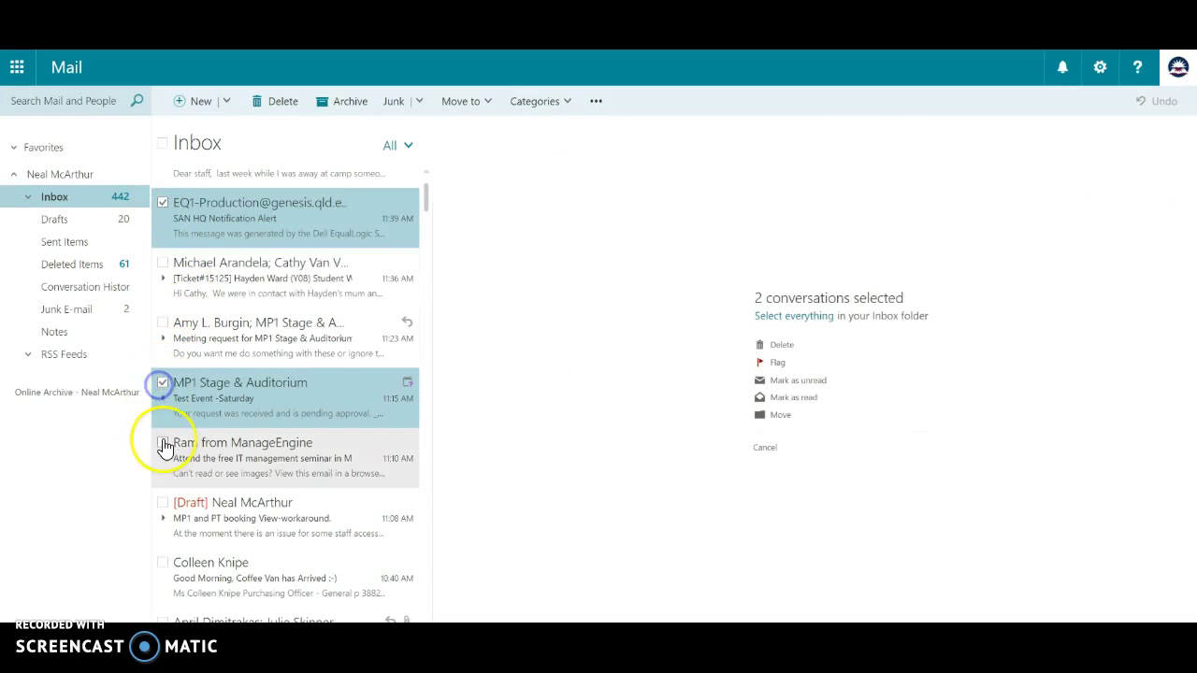
pyautogui.click(163, 443)
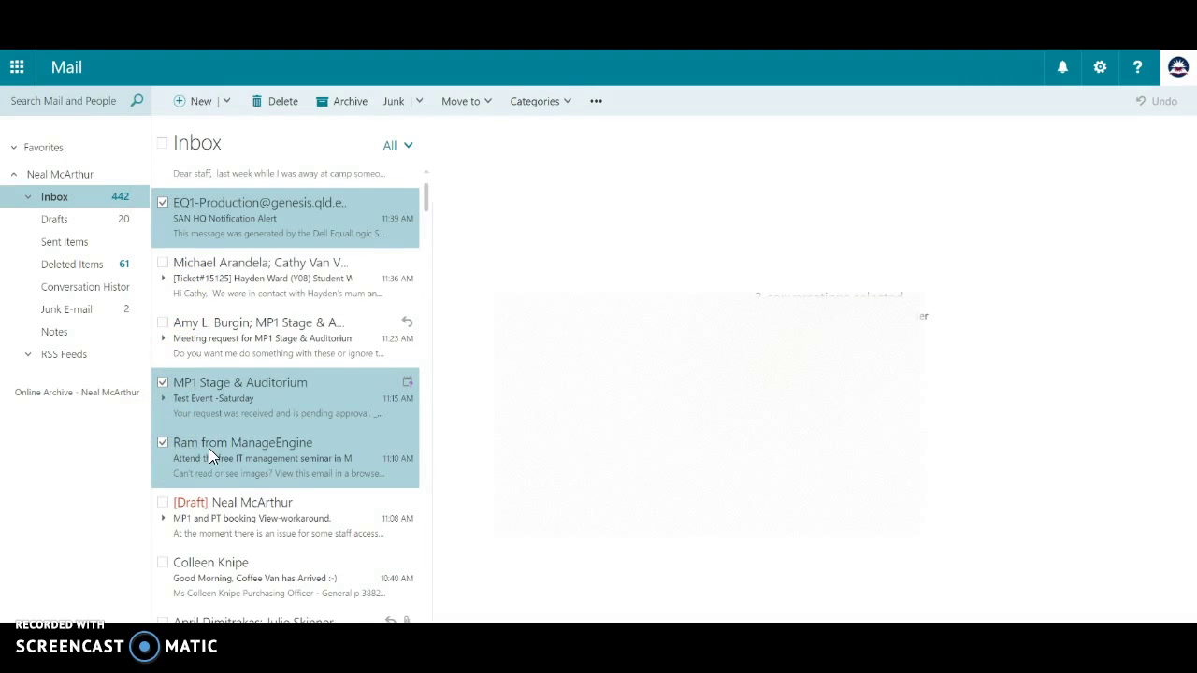
pyautogui.click(163, 322)
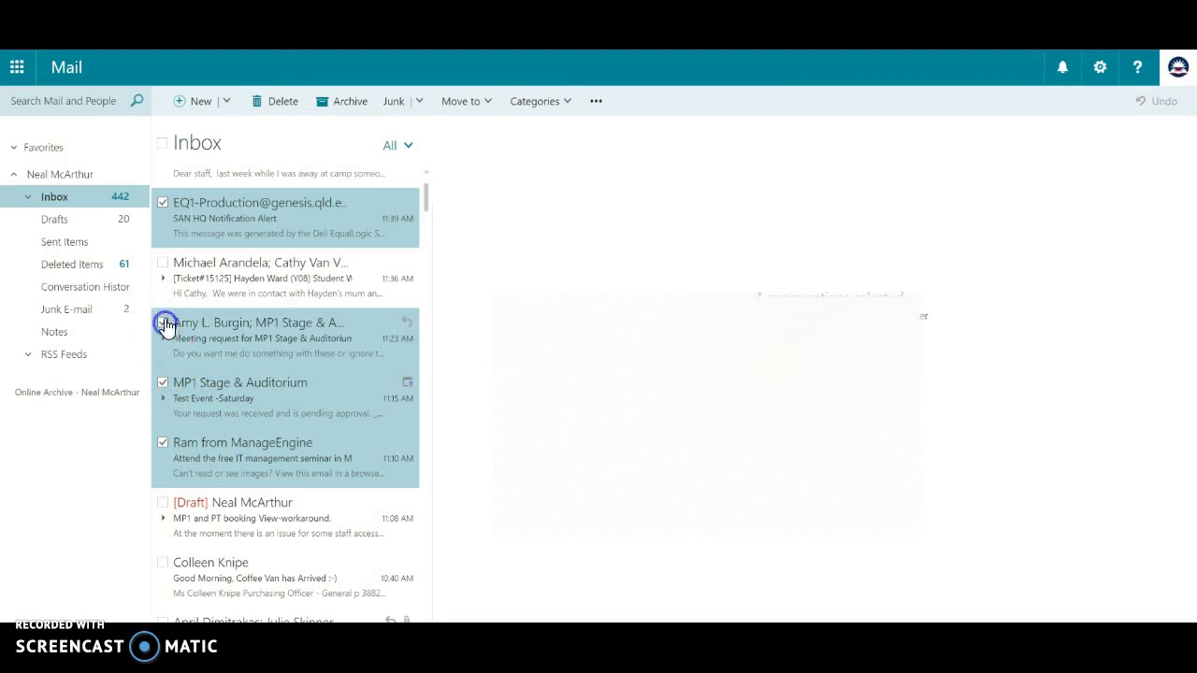
pyautogui.click(272, 99)
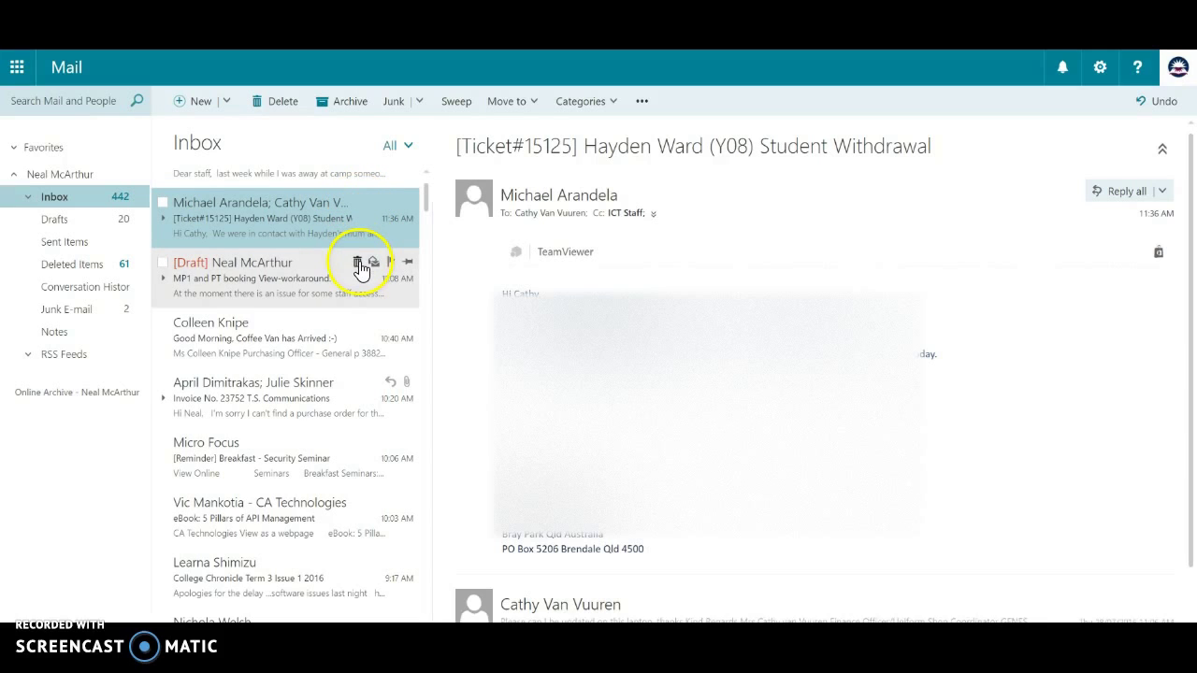
# - Delete the Inbox draft, then permanently delete the SAN HQ Notification Alert from Deleted Items
pyautogui.click(358, 265)
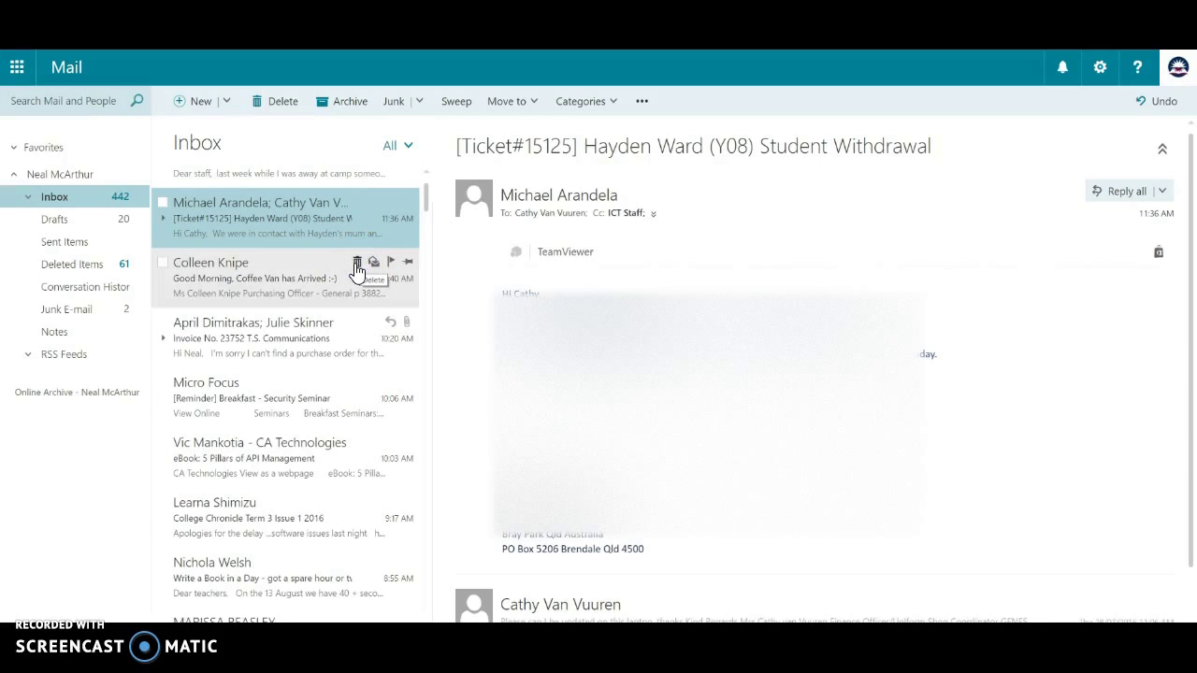
pyautogui.click(66, 265)
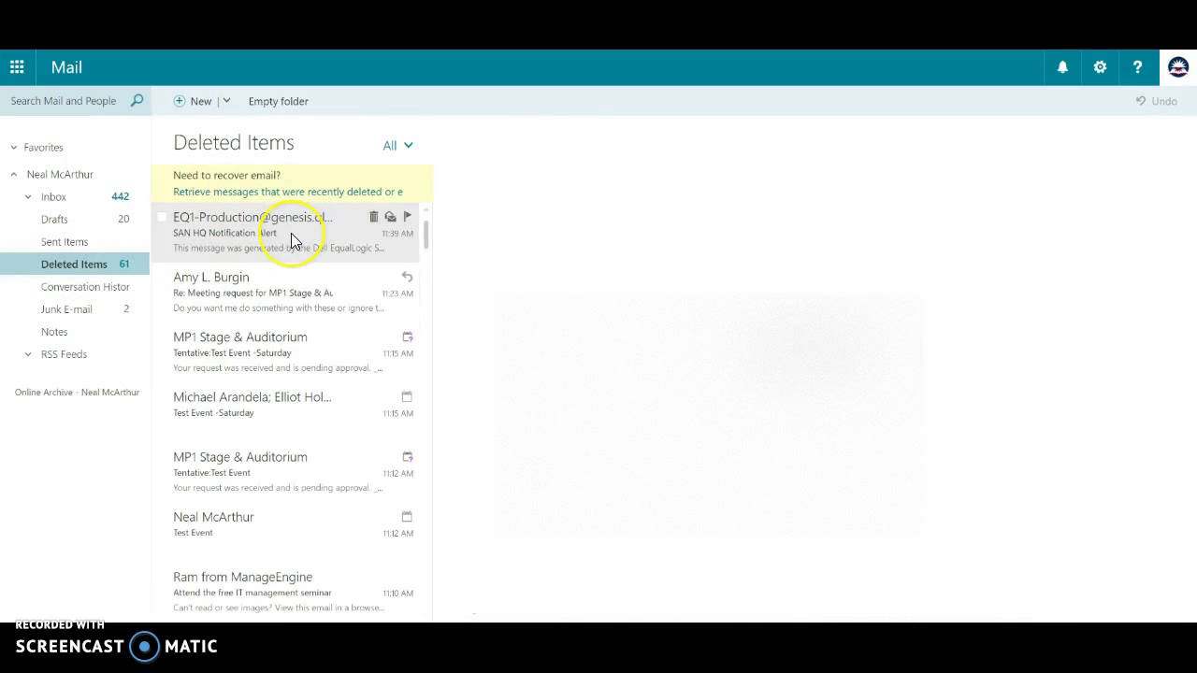
pyautogui.rightClick(74, 268)
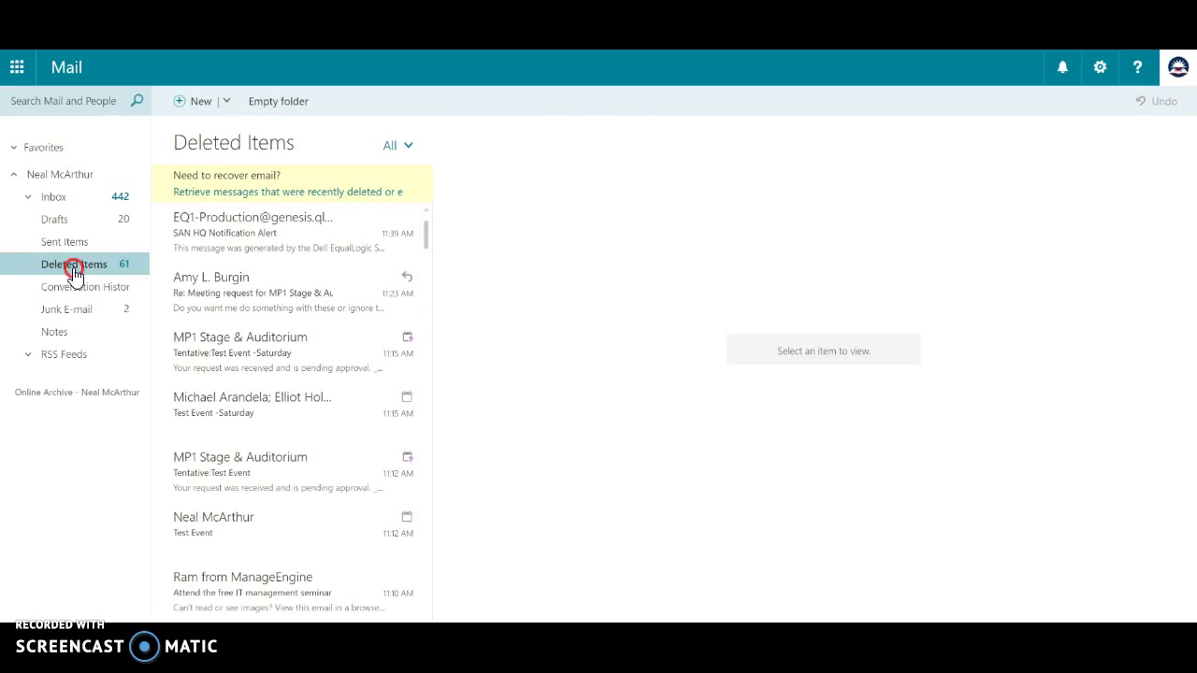
pyautogui.click(219, 229)
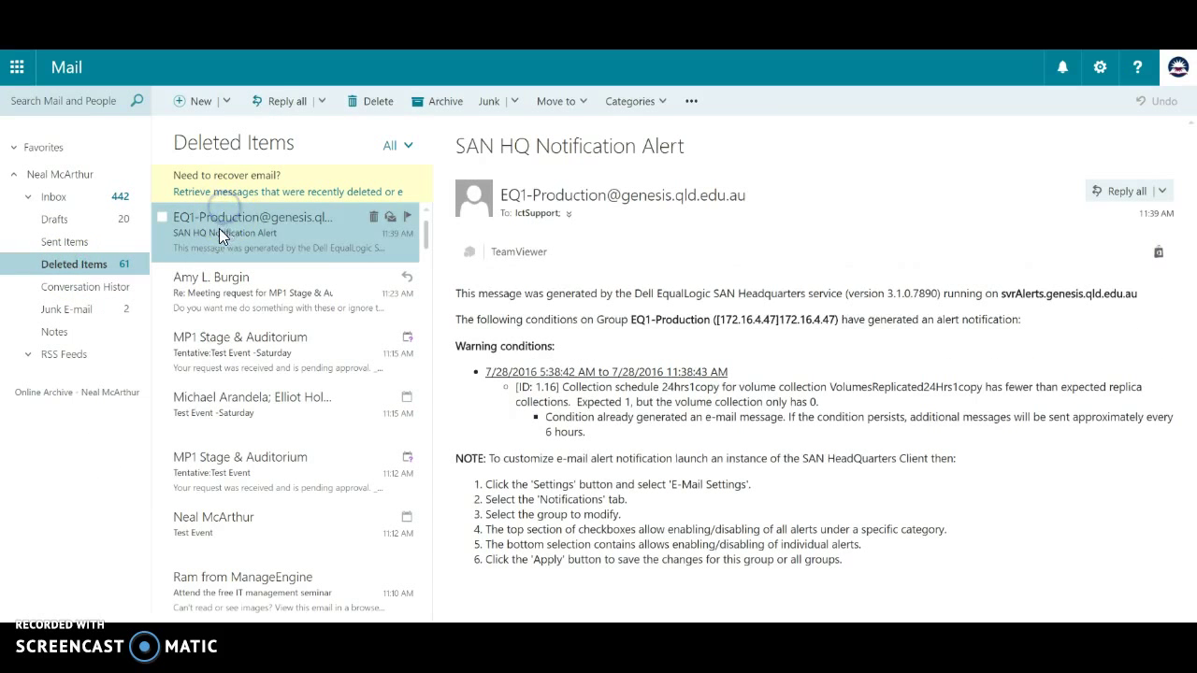
pyautogui.click(378, 103)
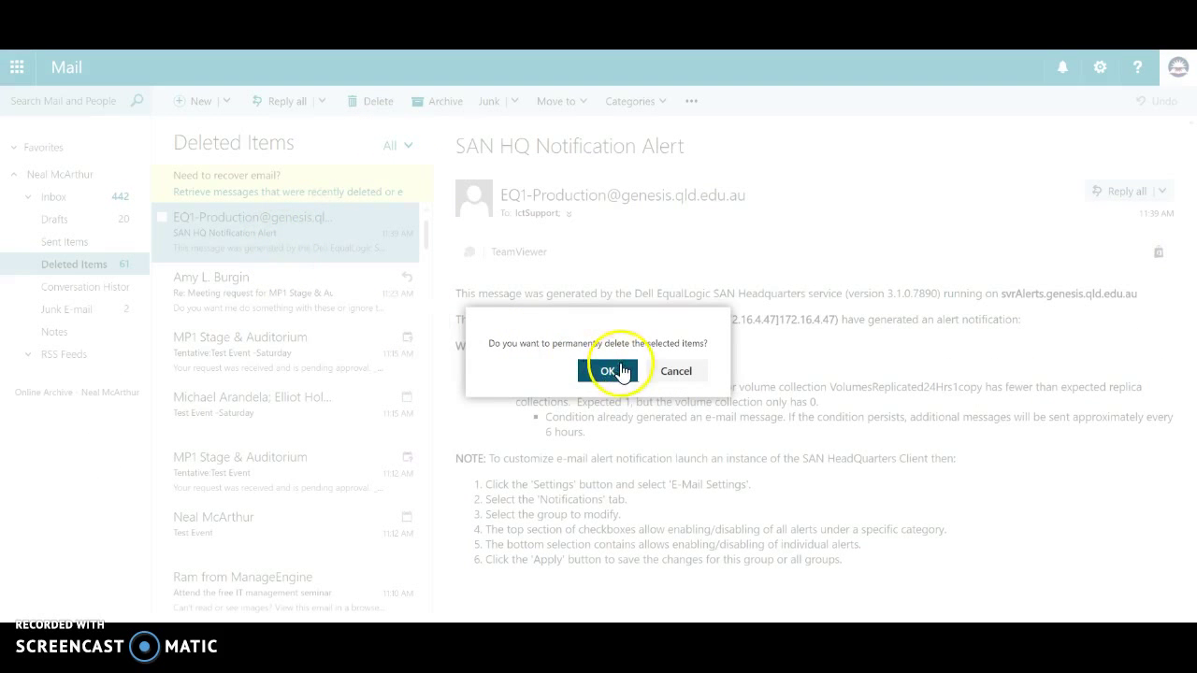
pyautogui.click(620, 371)
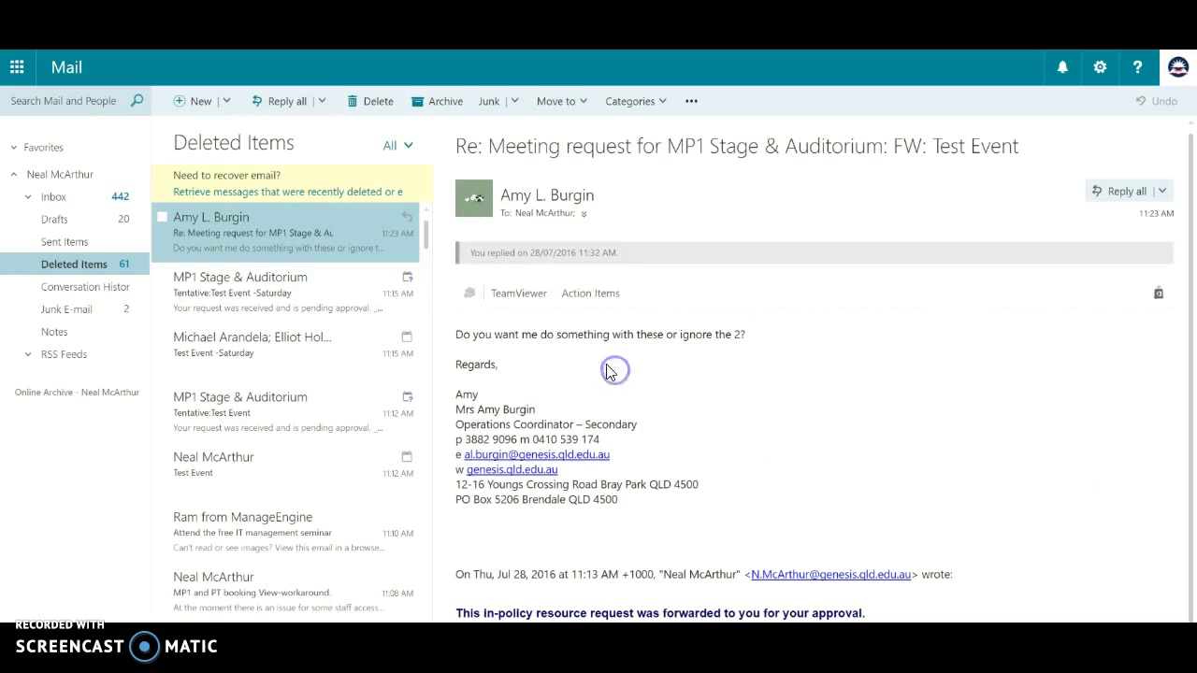
# - Recover the SAN HQ Notification Alert to its original folder via Recover deleted items, then return to Inbox
pyautogui.rightClick(62, 276)
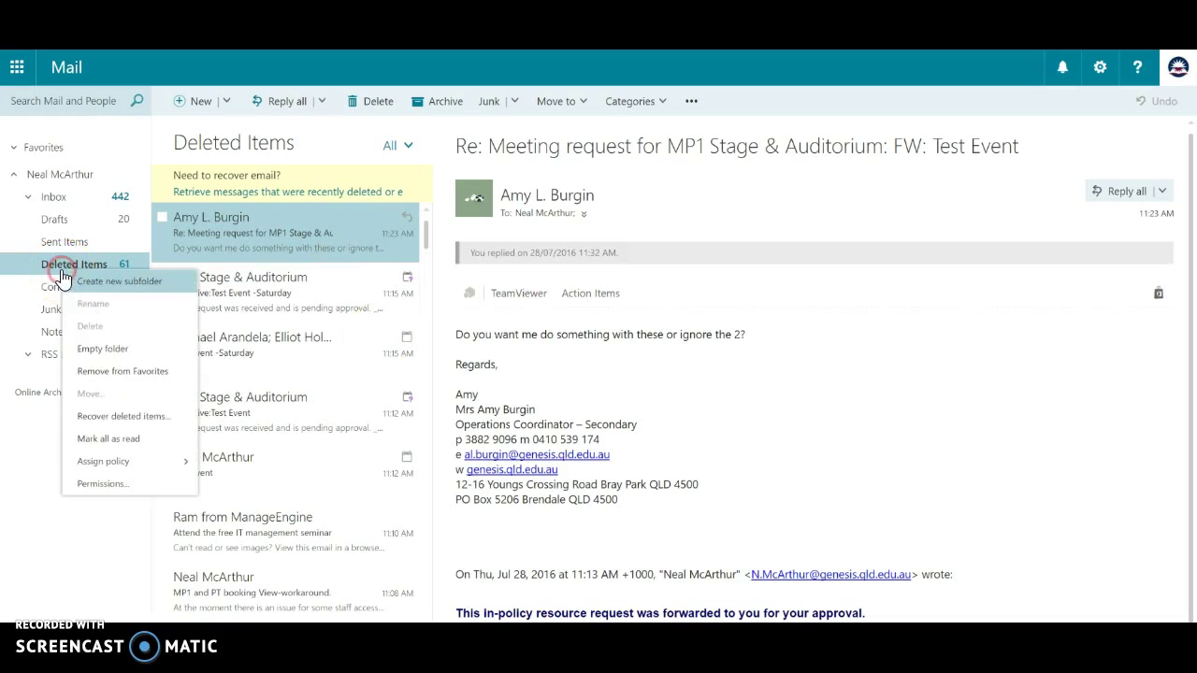
pyautogui.click(105, 421)
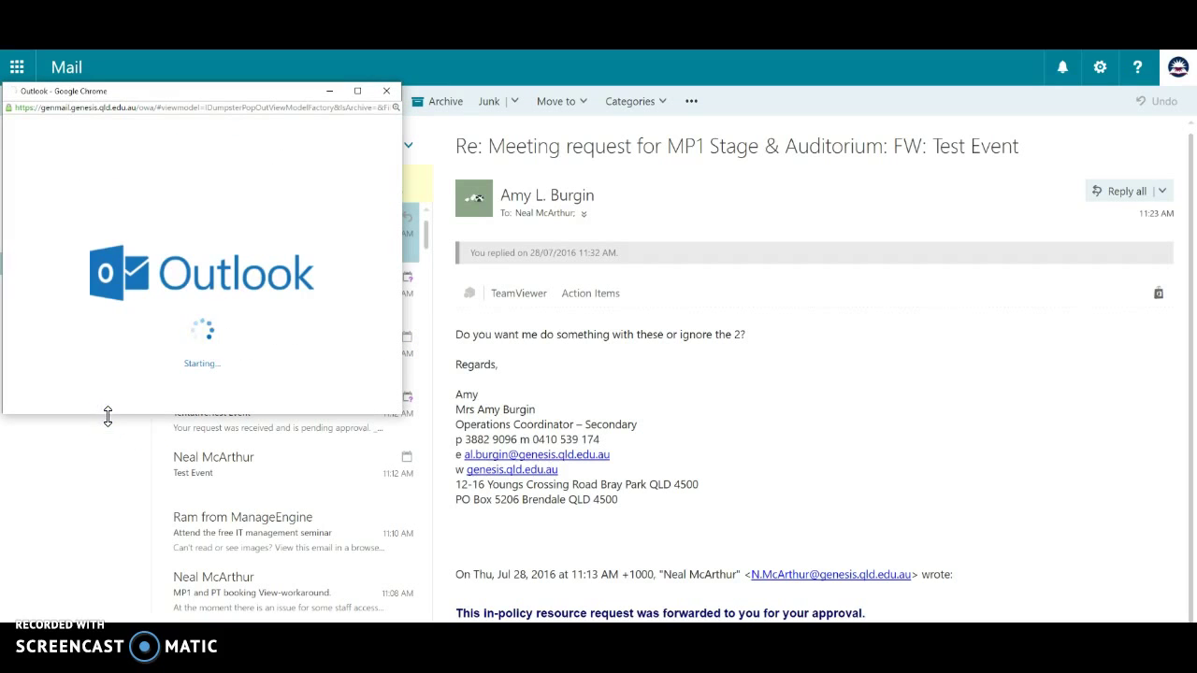
pyautogui.moveTo(206, 99); pyautogui.dragTo(477, 241)
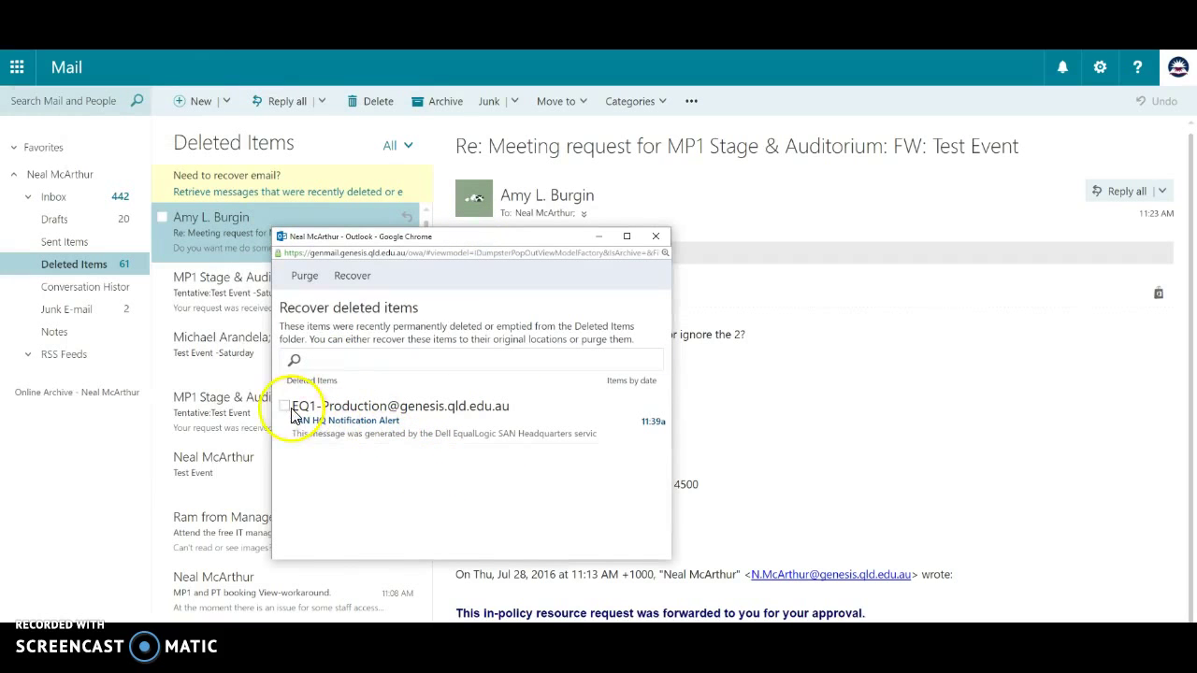
pyautogui.click(287, 408)
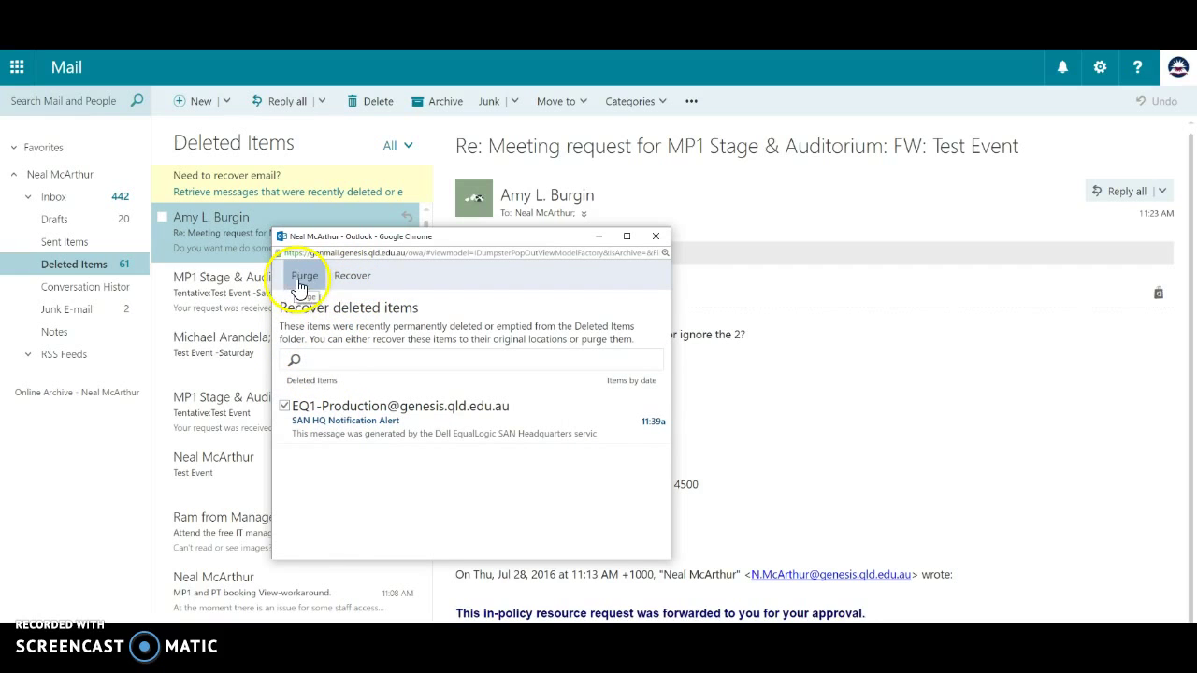
pyautogui.click(346, 276)
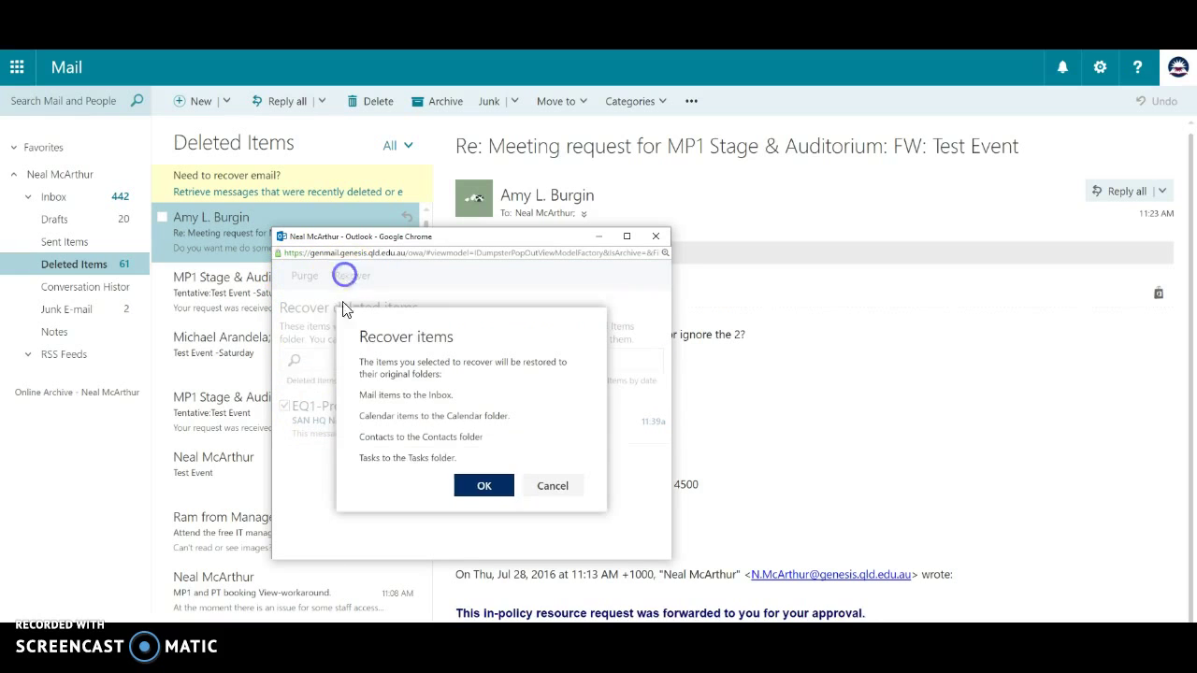
pyautogui.click(483, 486)
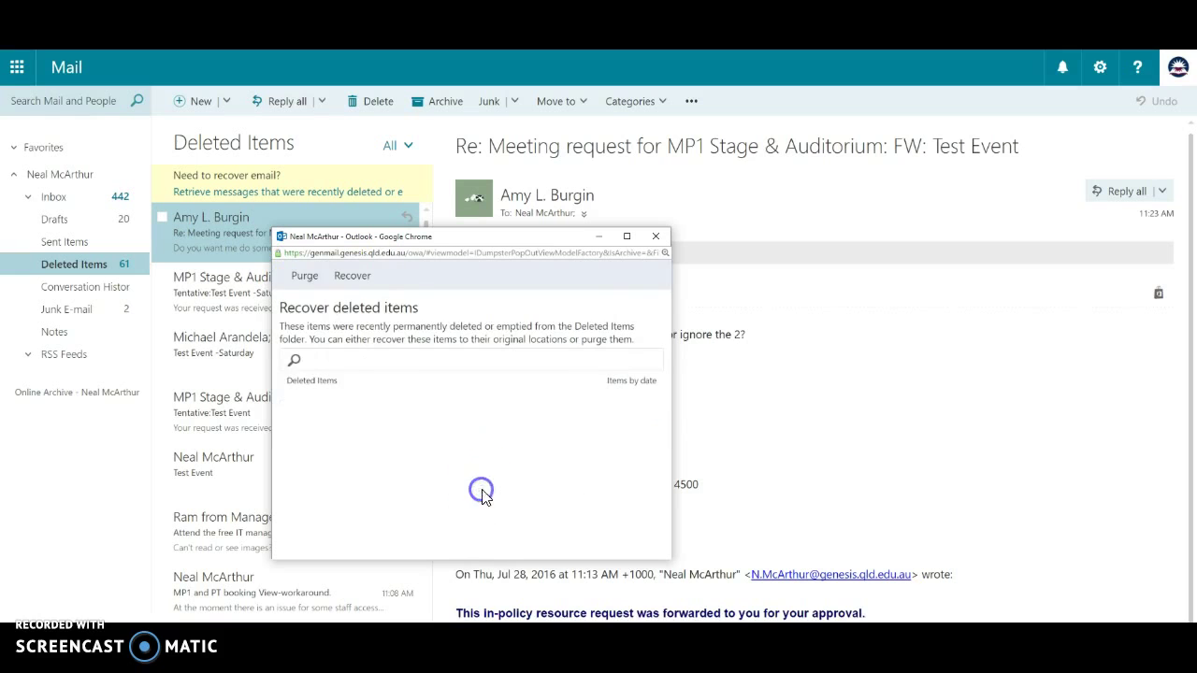
pyautogui.click(655, 238)
pyautogui.click(58, 196)
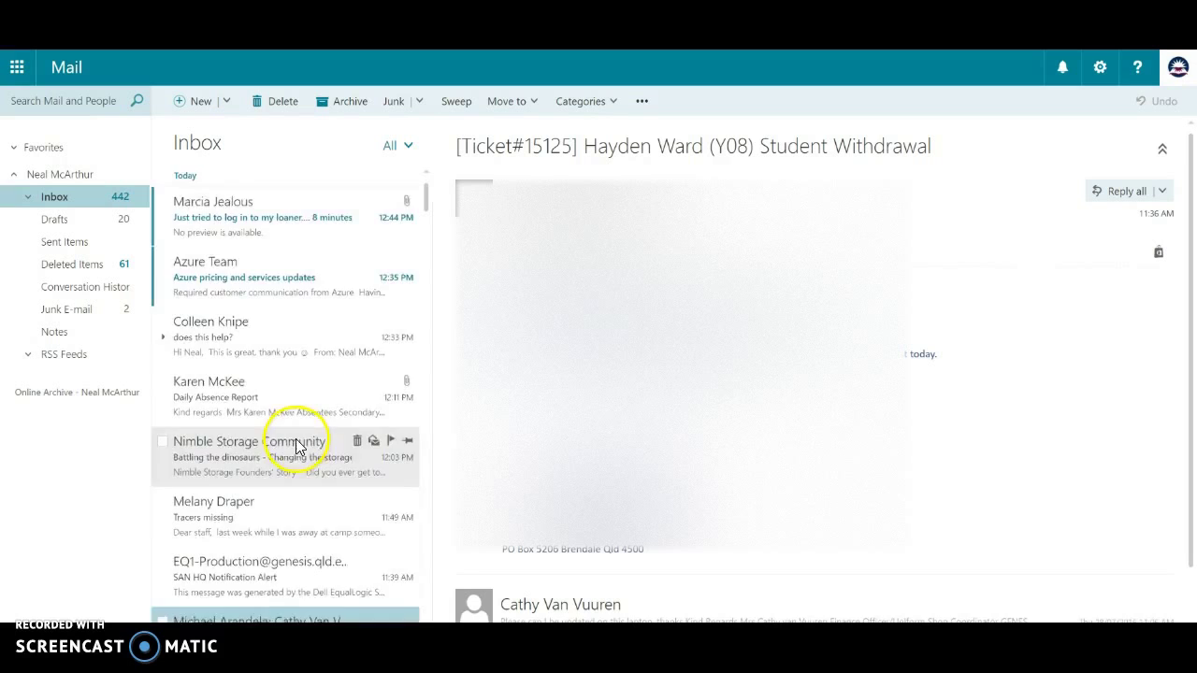
# - Mark the SAN HQ Notification Alert unread, then open the student withdrawal ticket email
pyautogui.scroll(-3, 295, 447)
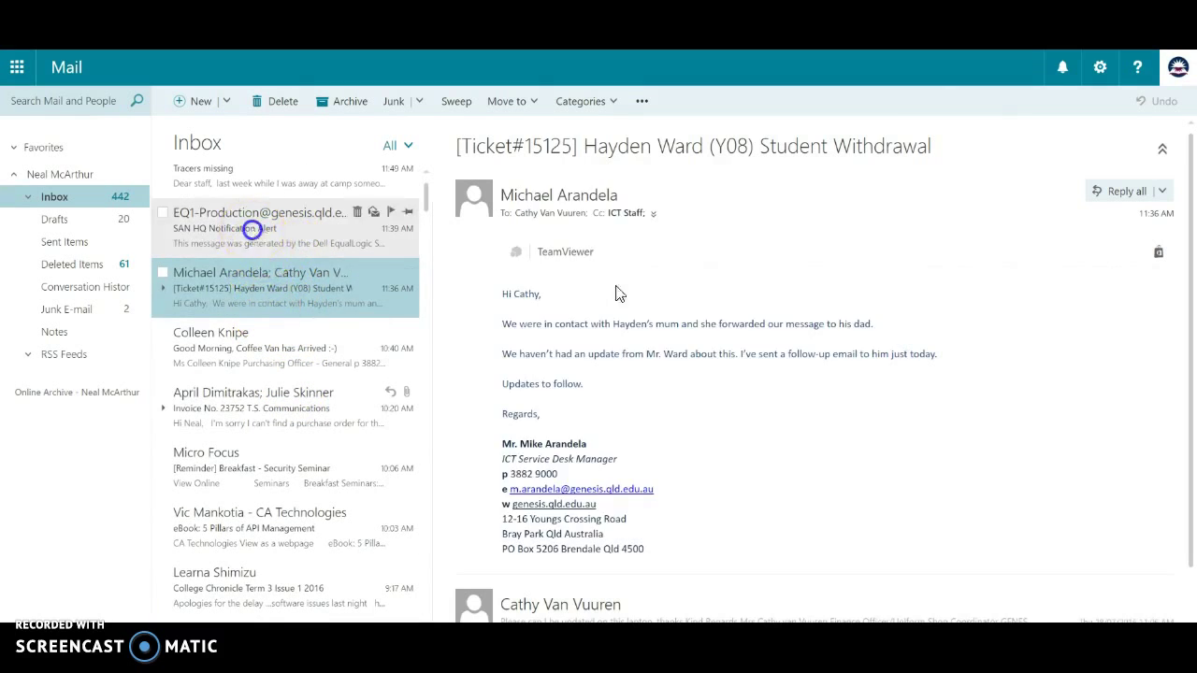
pyautogui.click(251, 230)
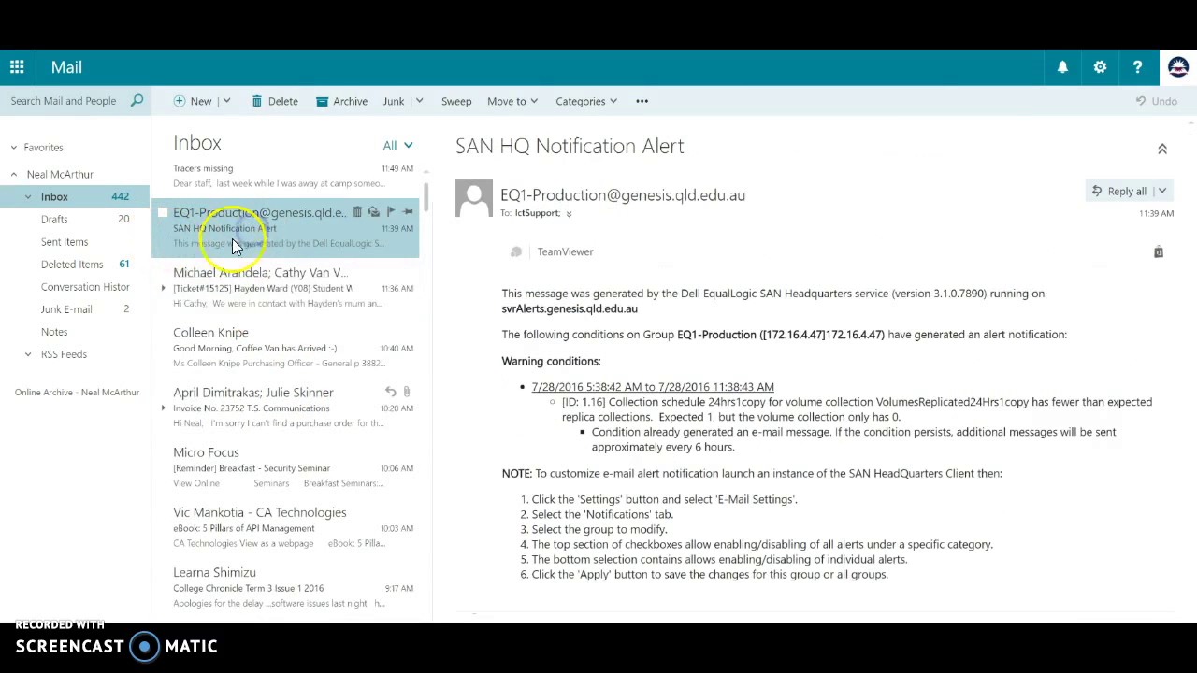
pyautogui.click(373, 213)
pyautogui.click(220, 290)
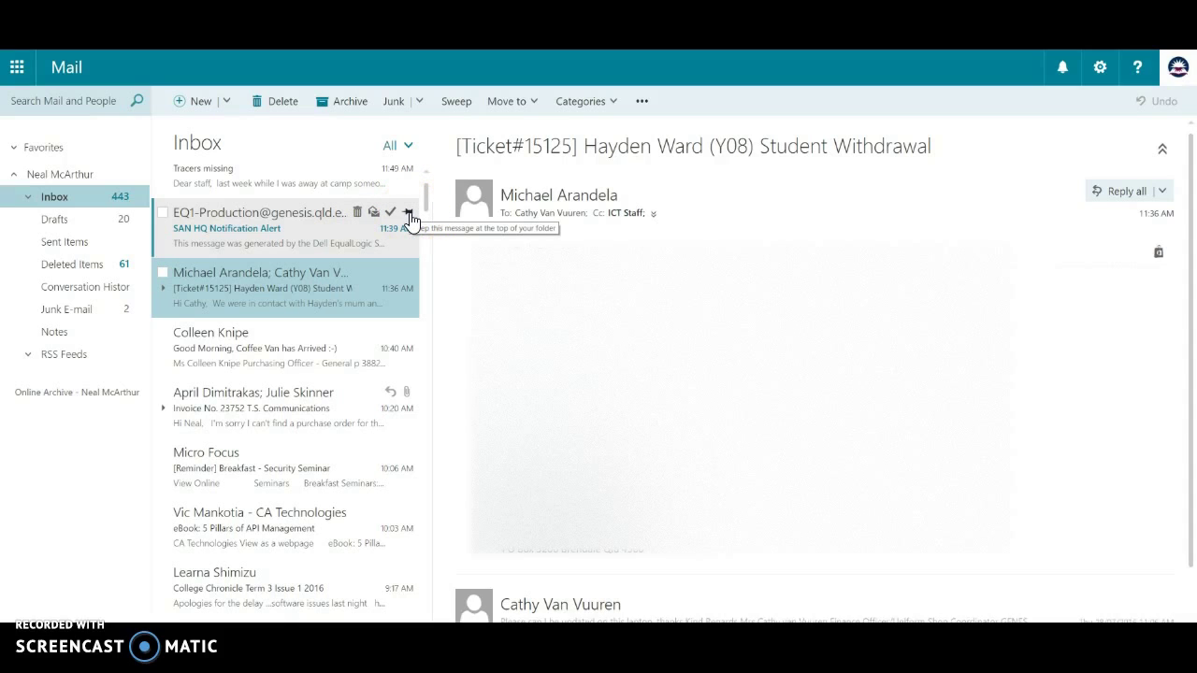
# - Pin the SAN HQ Notification Alert to the top and mark it read
pyautogui.click(409, 216)
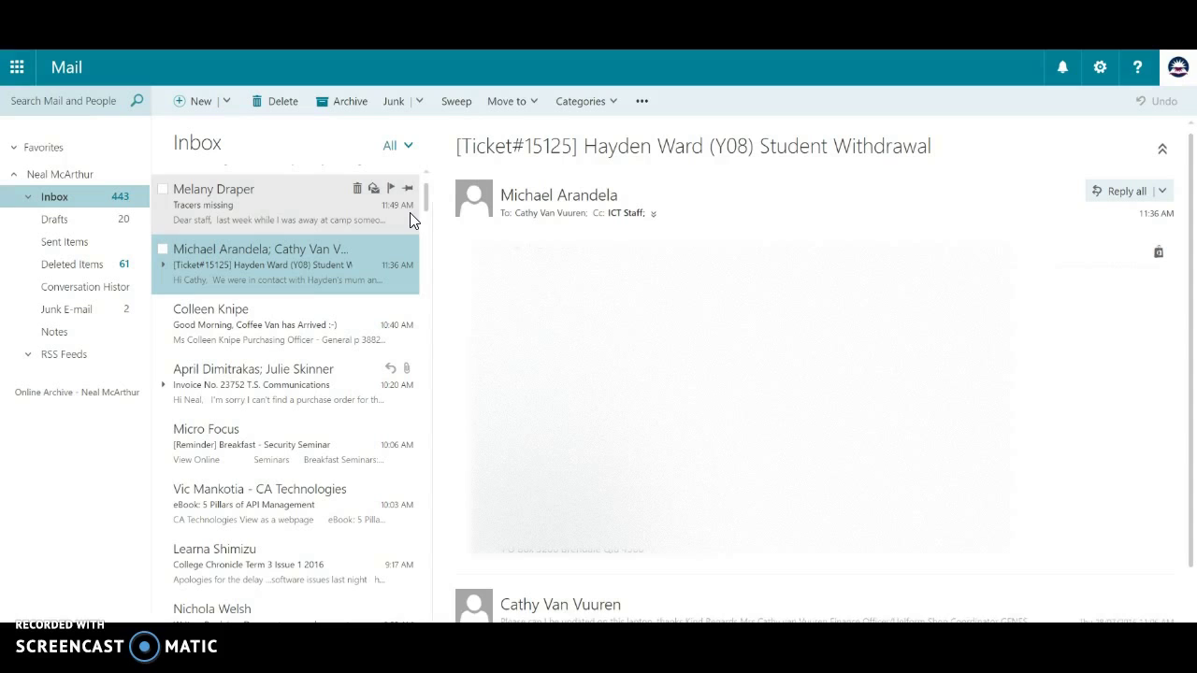
pyautogui.click(427, 174)
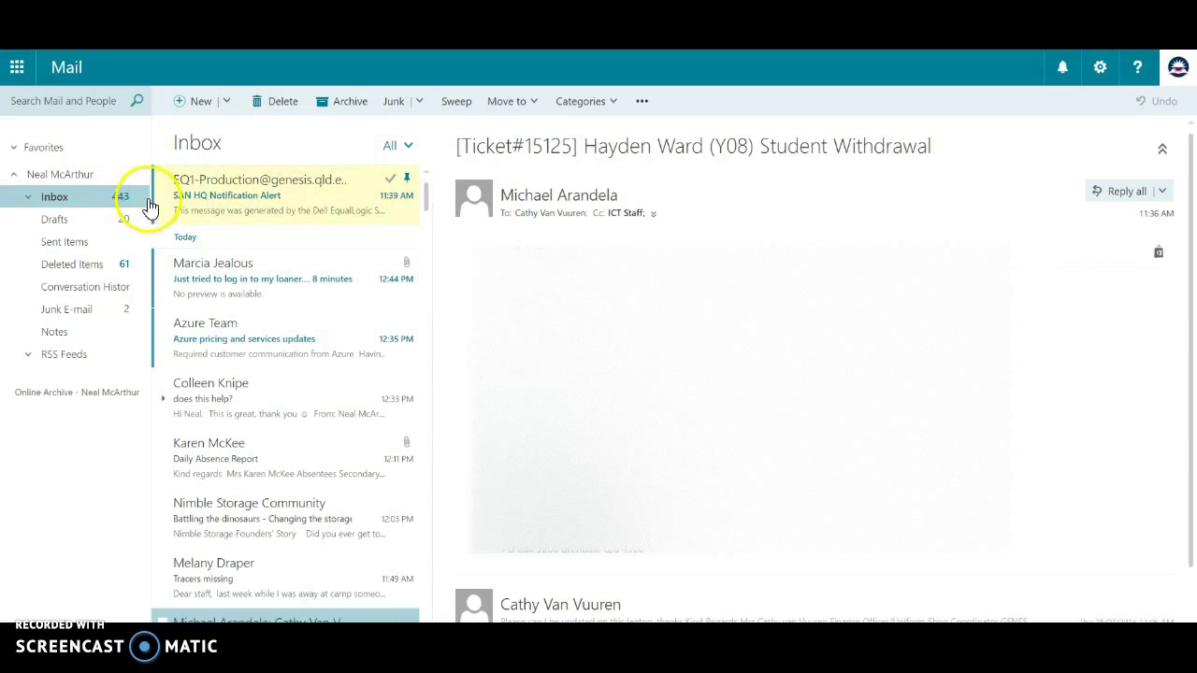
pyautogui.click(374, 180)
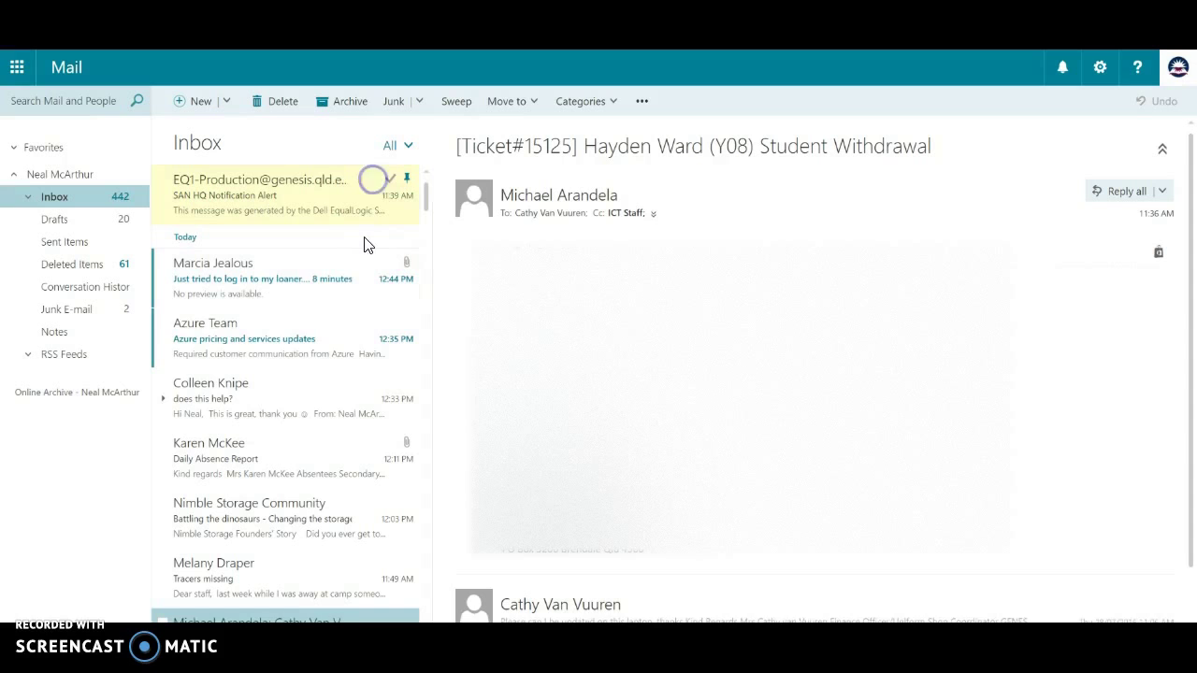
# - Pin the Nimble Storage Community and Tracers missing messages, then unpin them and the EQ1-Production alert
pyautogui.scroll(-3, 279, 355)
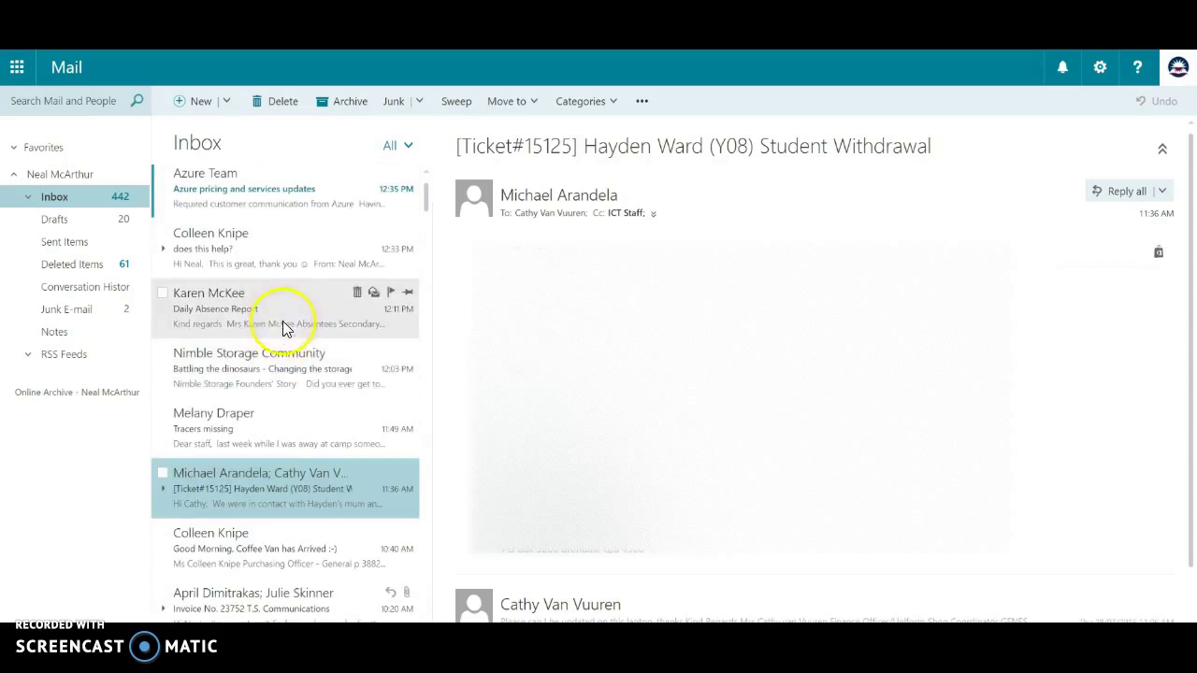
pyautogui.scroll(3, 286, 327)
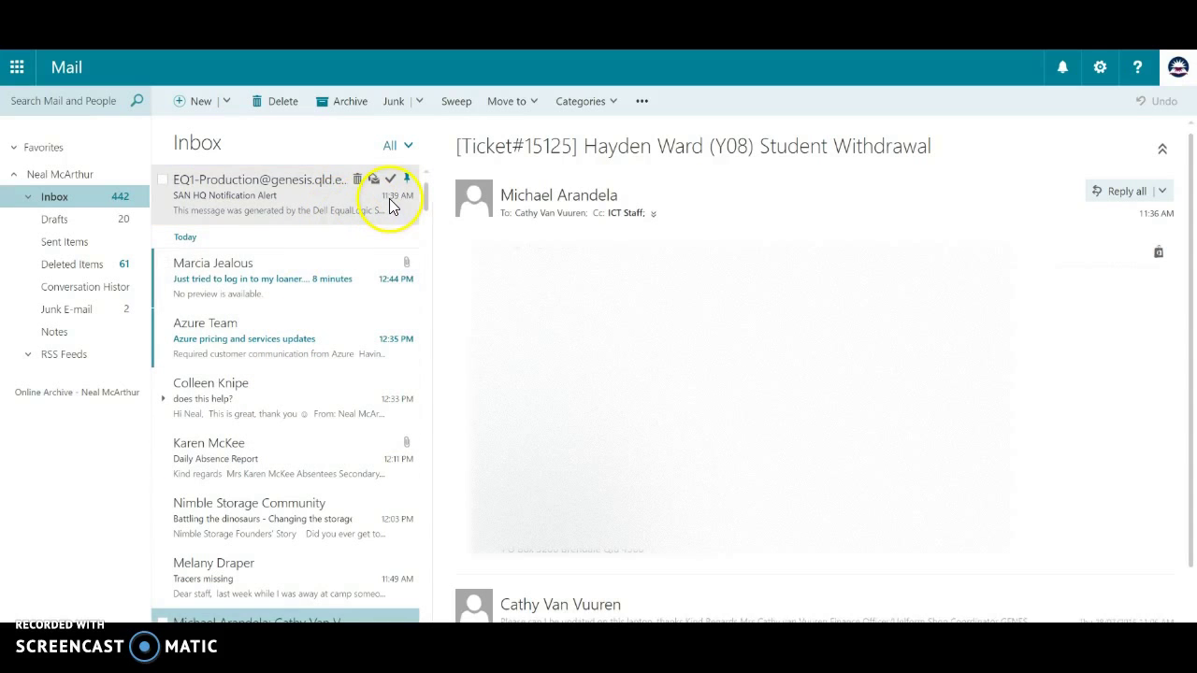
pyautogui.scroll(-5, 379, 294)
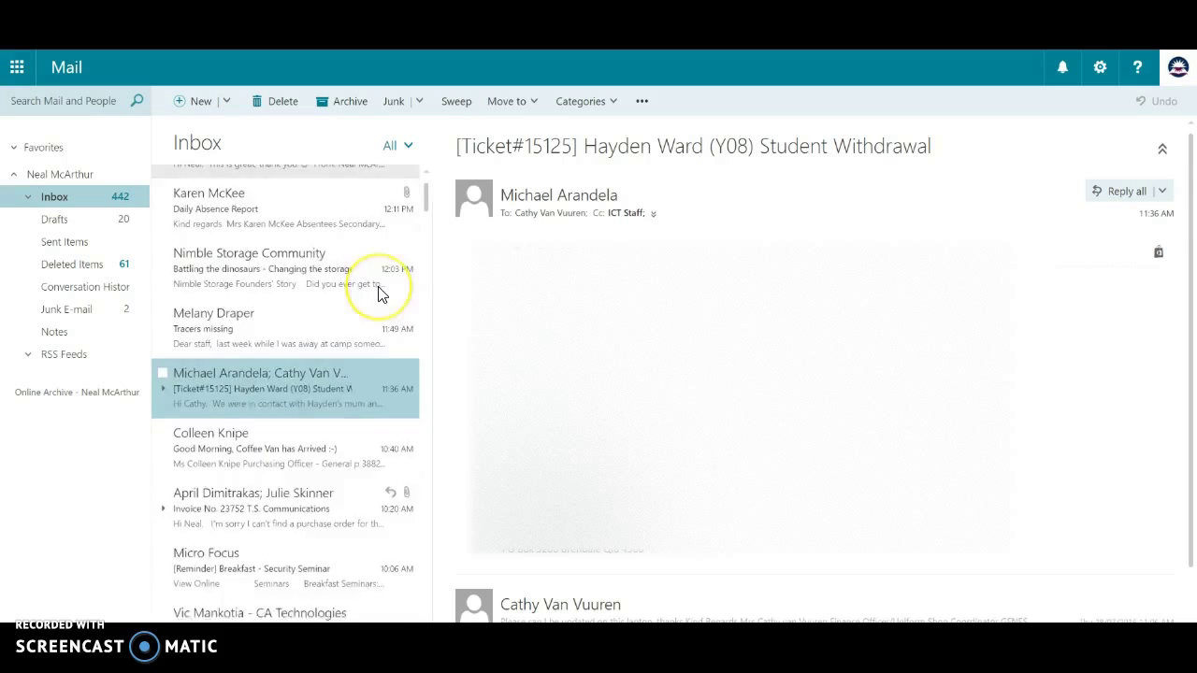
pyautogui.scroll(5, 381, 288)
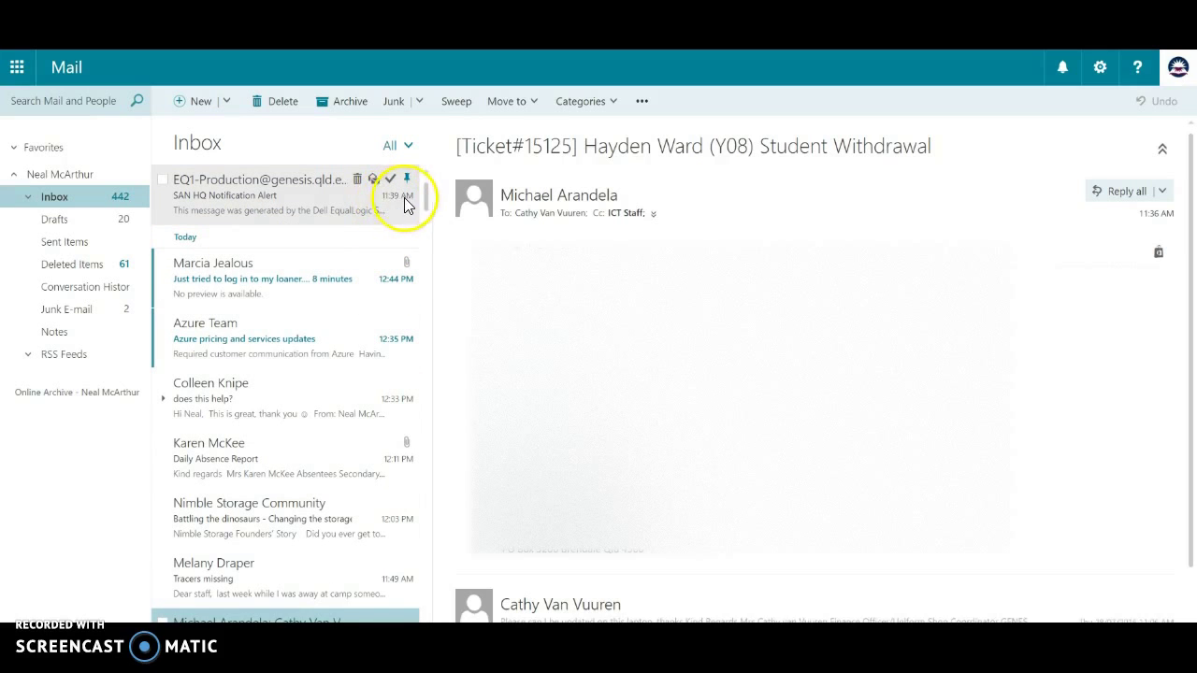
pyautogui.scroll(-1, 379, 288)
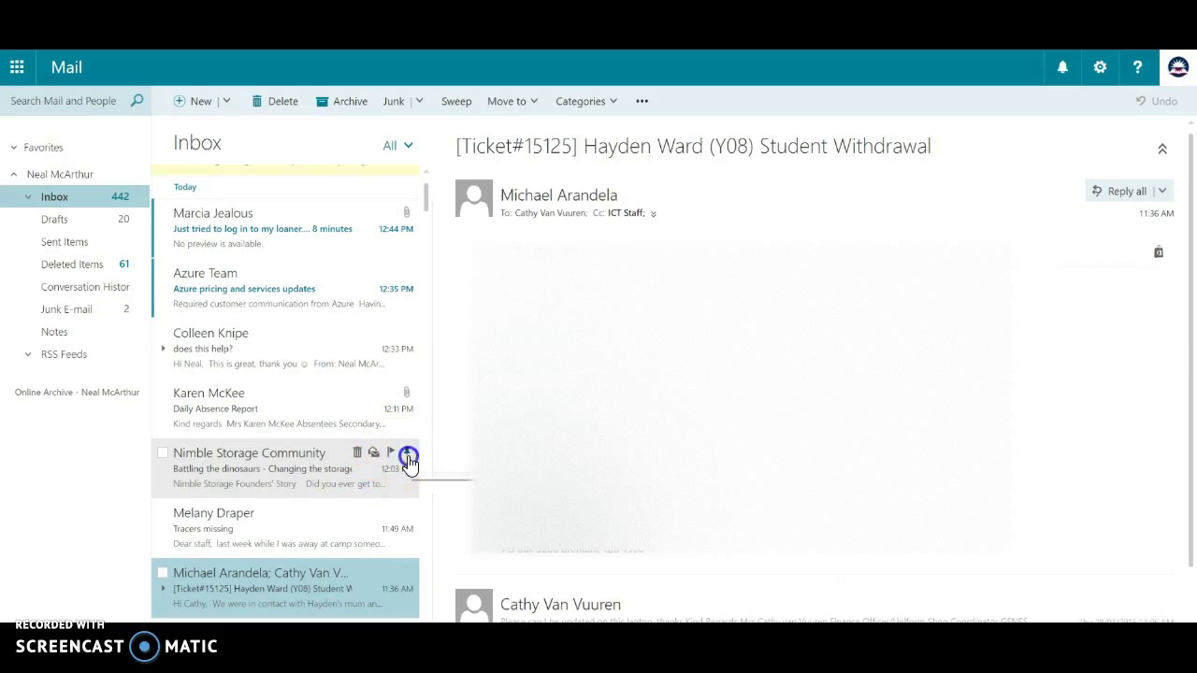
pyautogui.click(409, 458)
pyautogui.click(404, 524)
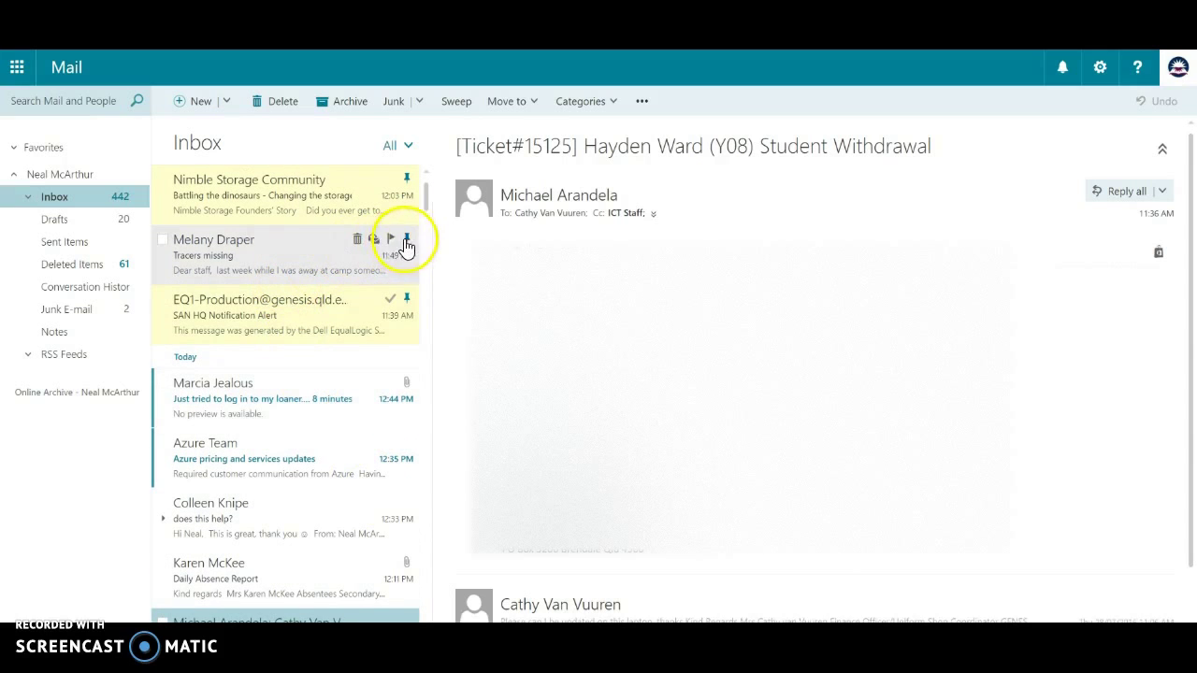
pyautogui.click(408, 302)
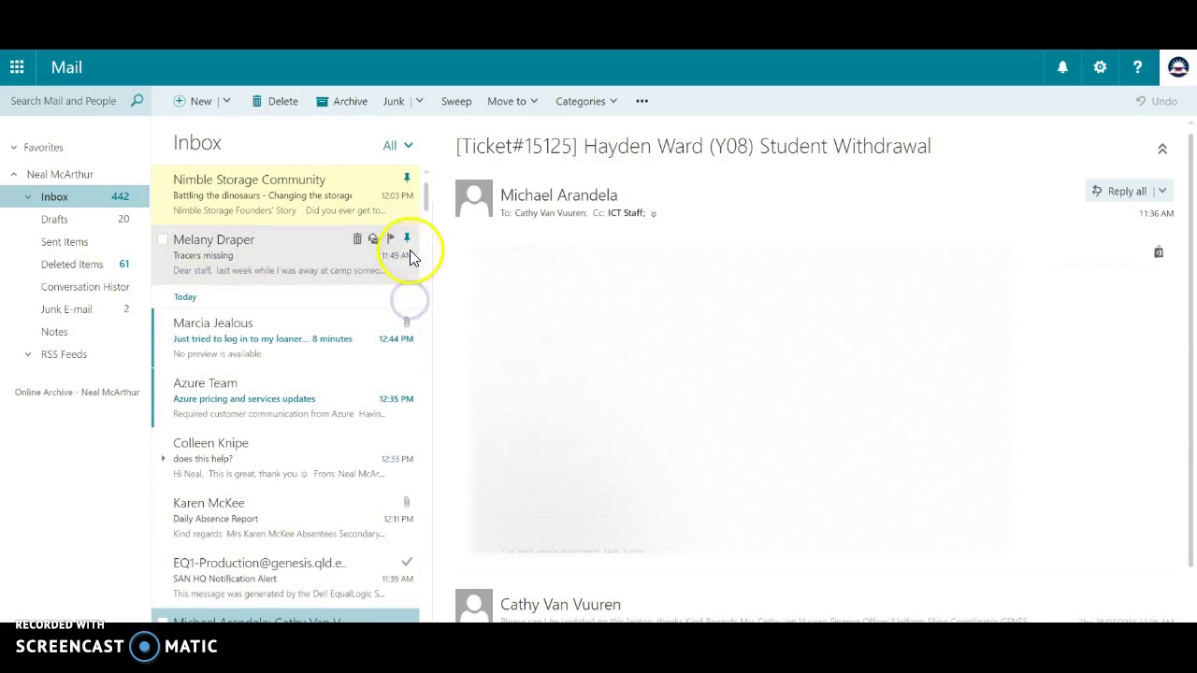
pyautogui.click(408, 242)
pyautogui.click(408, 182)
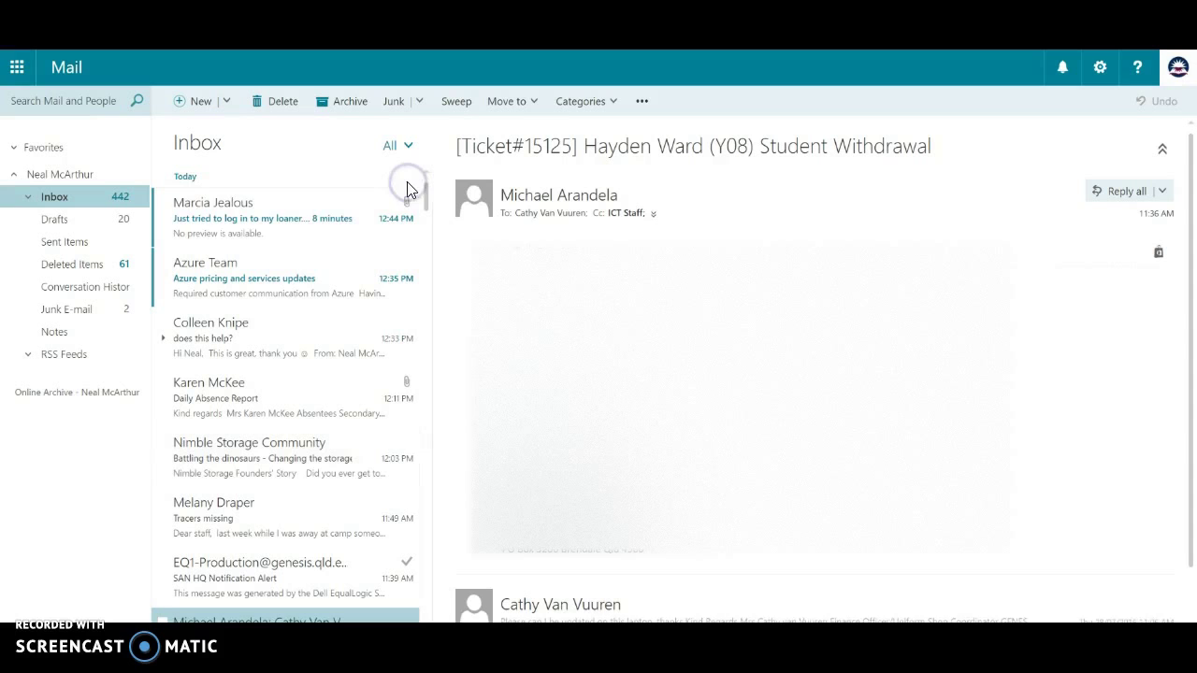
pyautogui.scroll(-5, 291, 503)
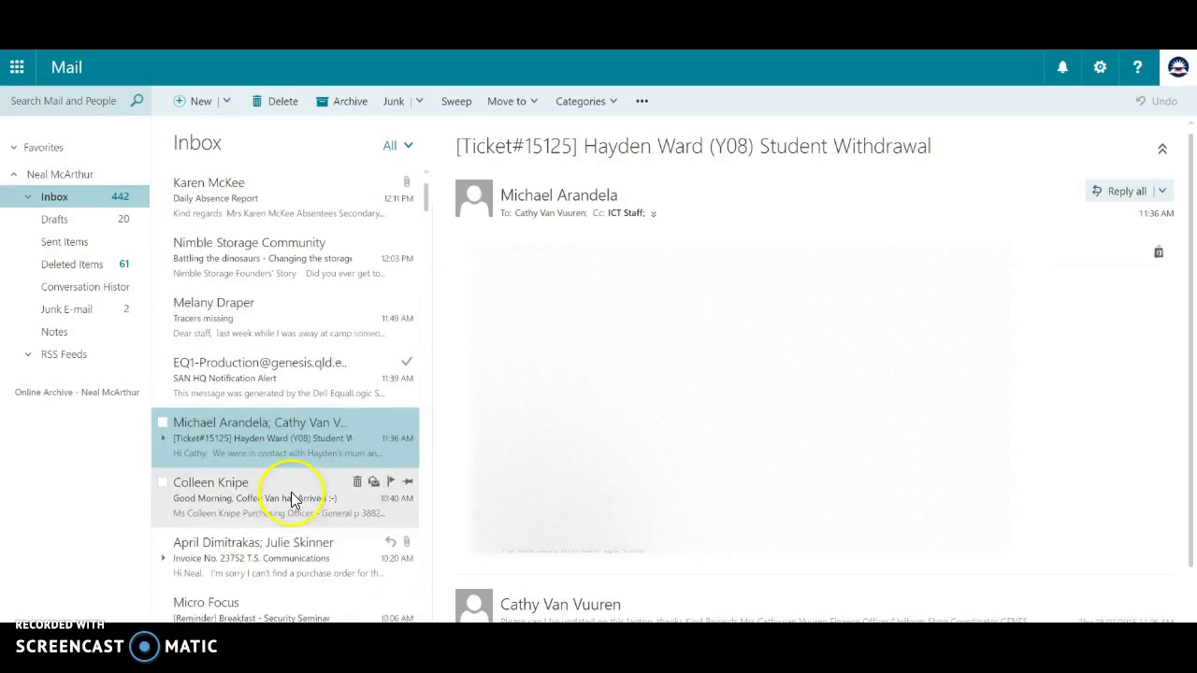
# - Sweep every EQ1-Production message out of the Inbox, deleting all mail from that sender
pyautogui.click(202, 271)
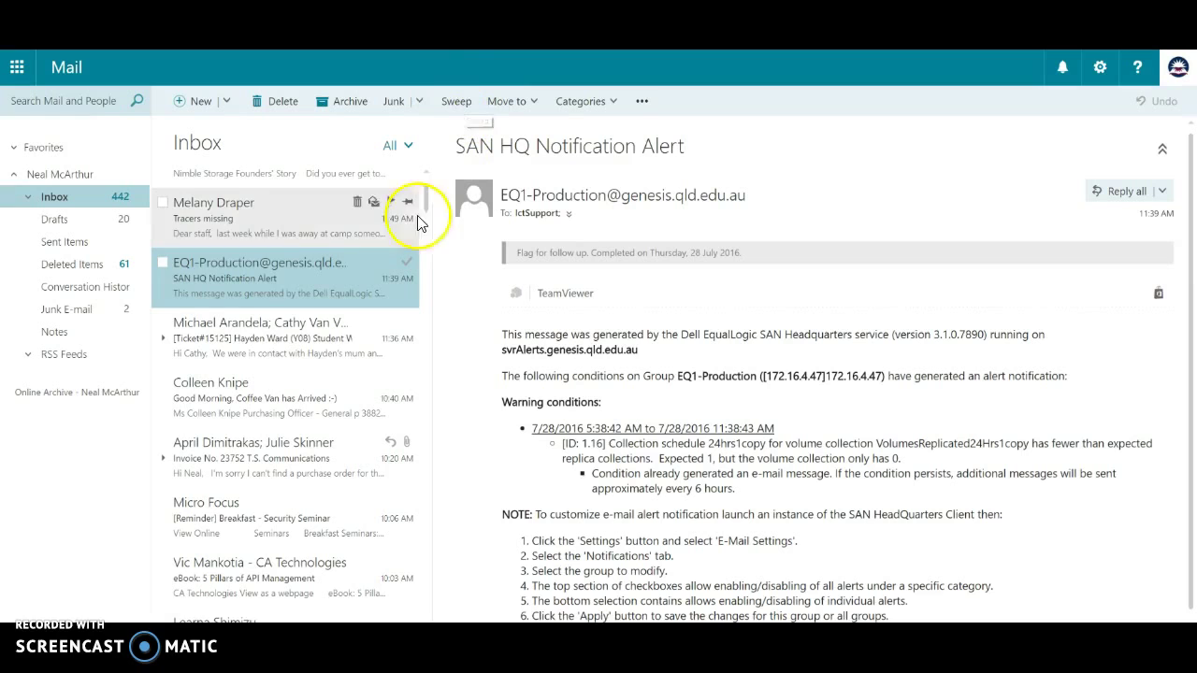
pyautogui.click(470, 105)
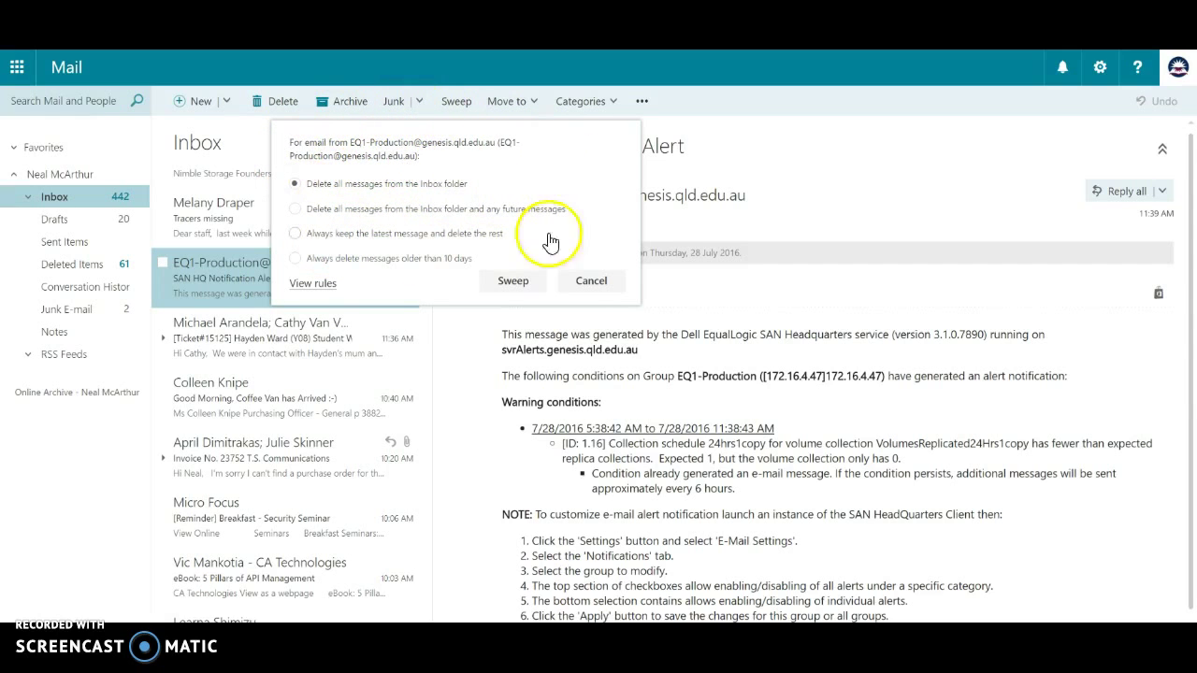
pyautogui.click(539, 285)
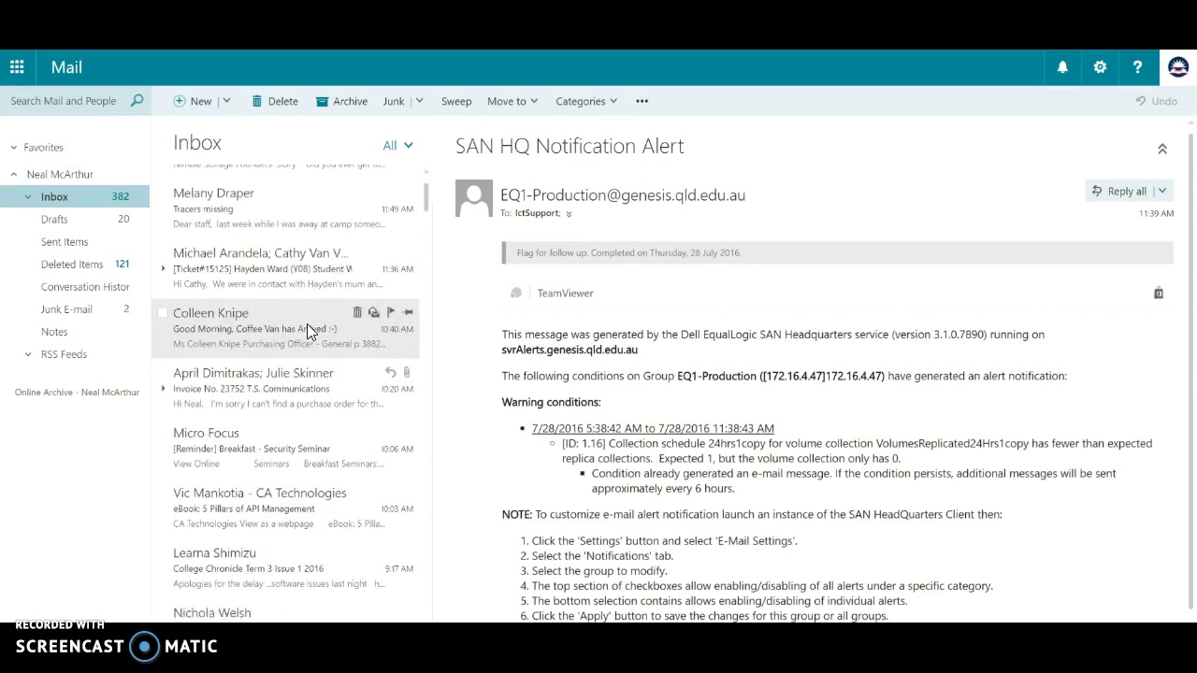
# - Scroll down through the Inbox list and select a message
pyautogui.scroll(-4, 307, 324)
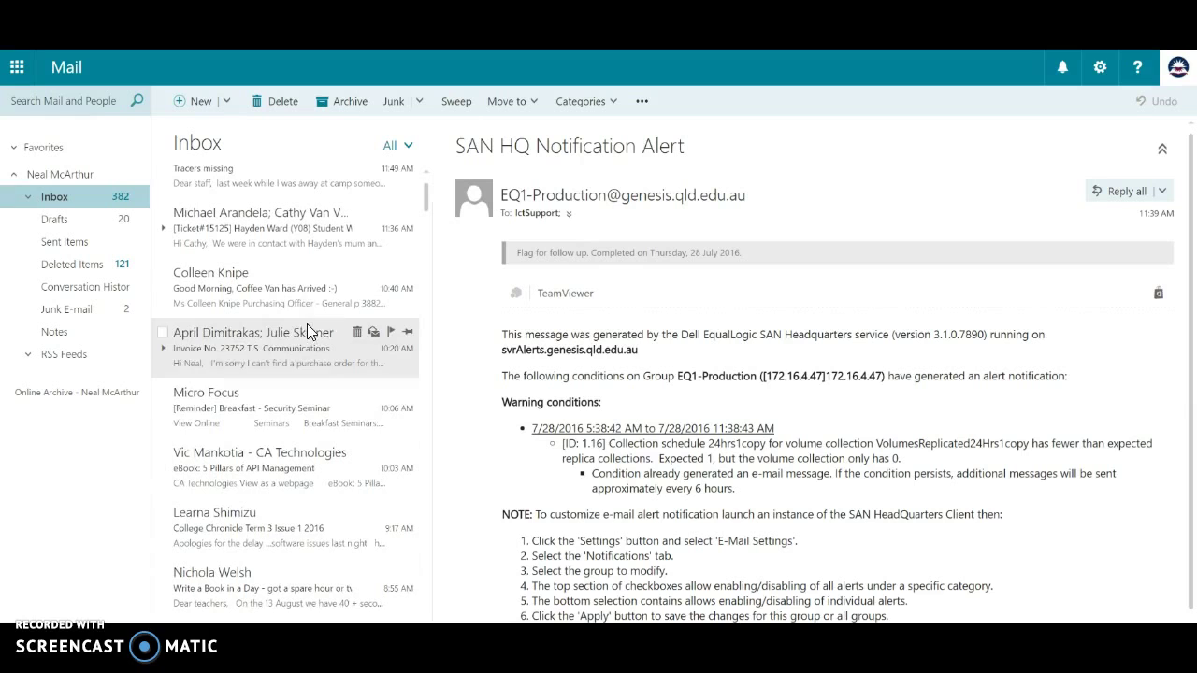
pyautogui.scroll(-1, 287, 518)
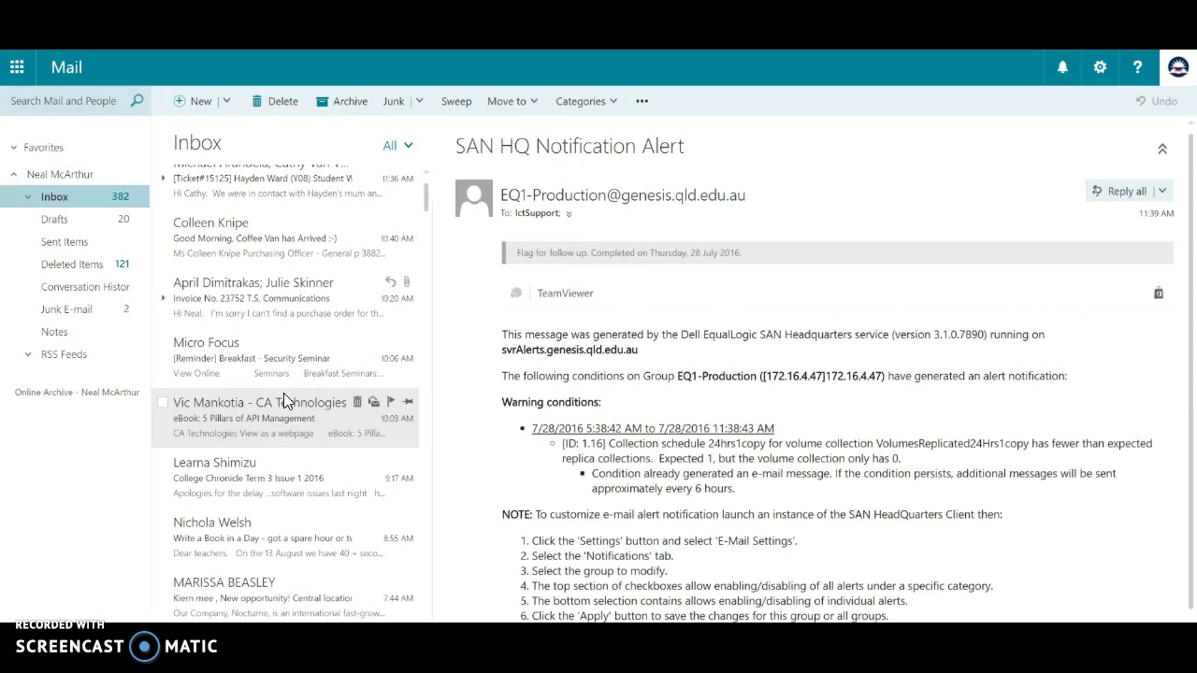
pyautogui.scroll(-1, 312, 409)
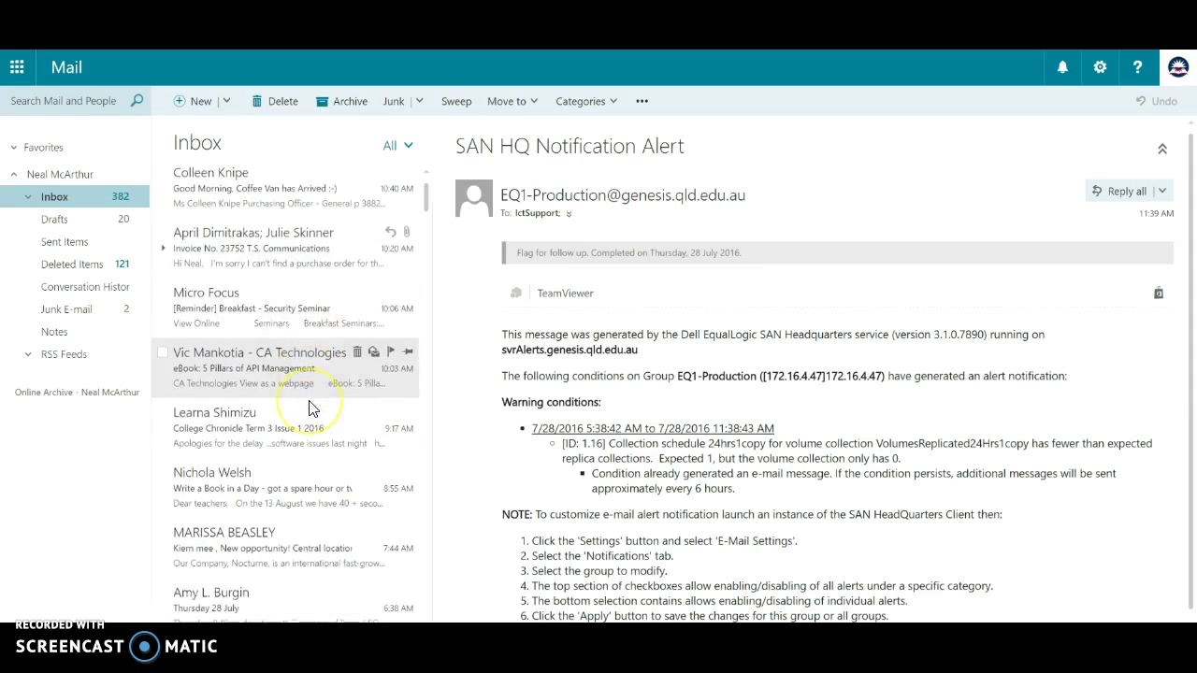
pyautogui.scroll(-3, 311, 409)
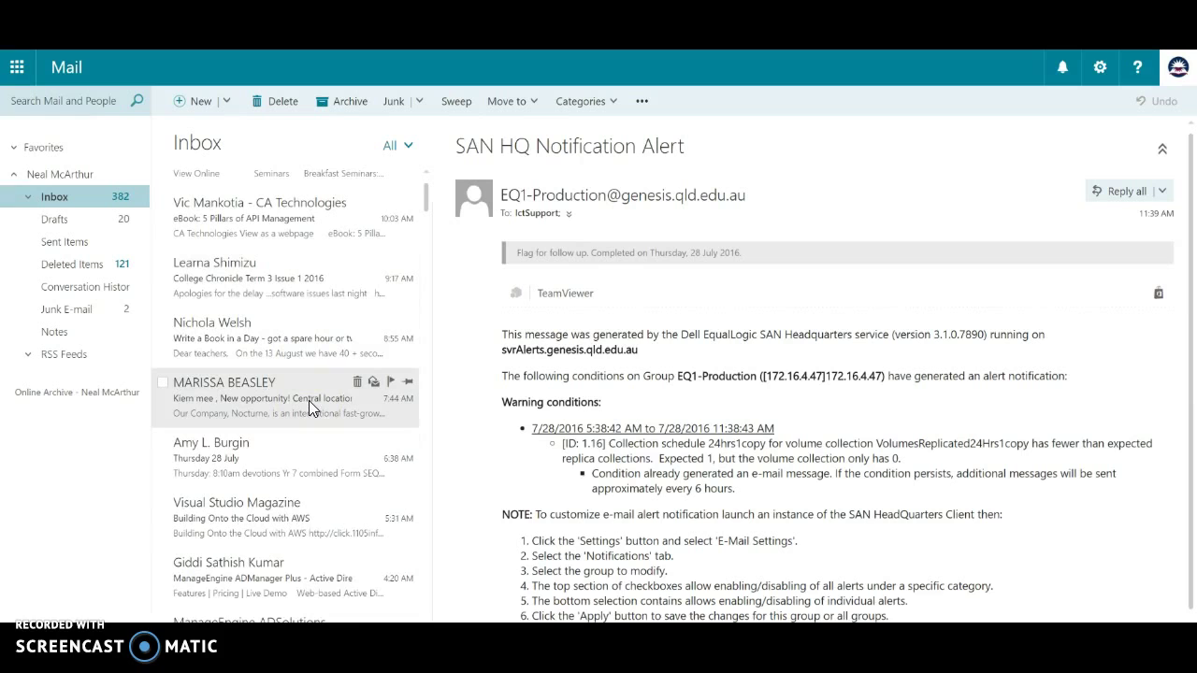
pyautogui.click(309, 400)
pyautogui.scroll(-4, 379, 407)
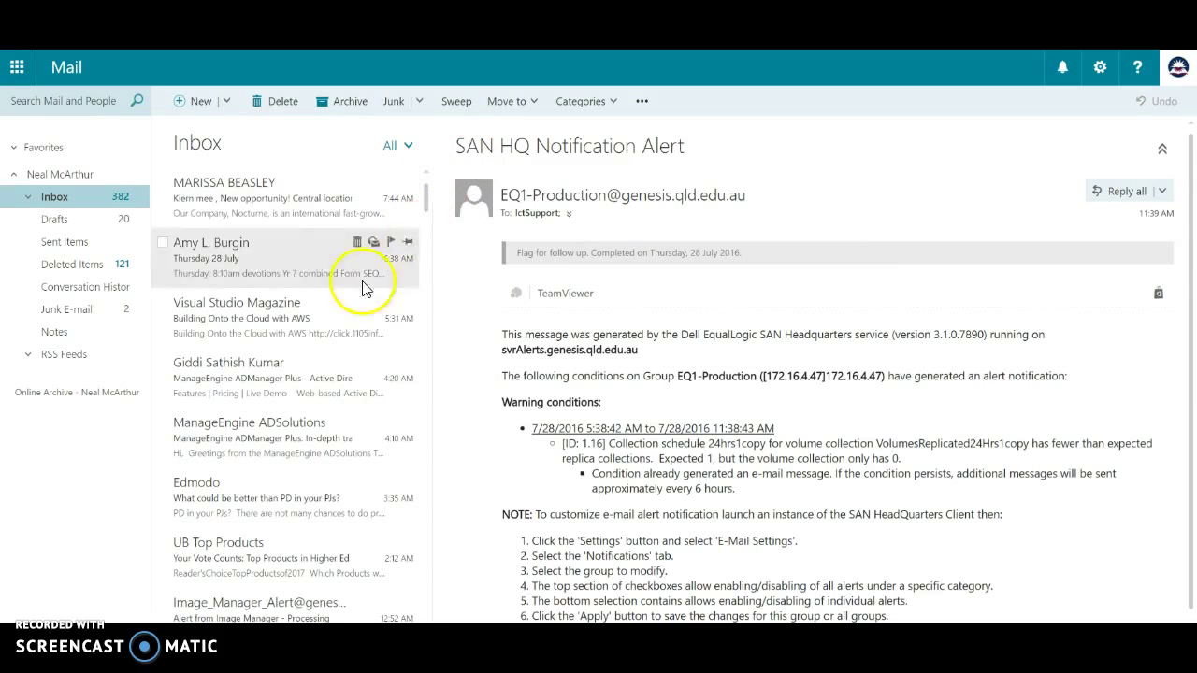
# - Search for a contact by first name, start an email from their card, and close it unsent
pyautogui.click(52, 100)
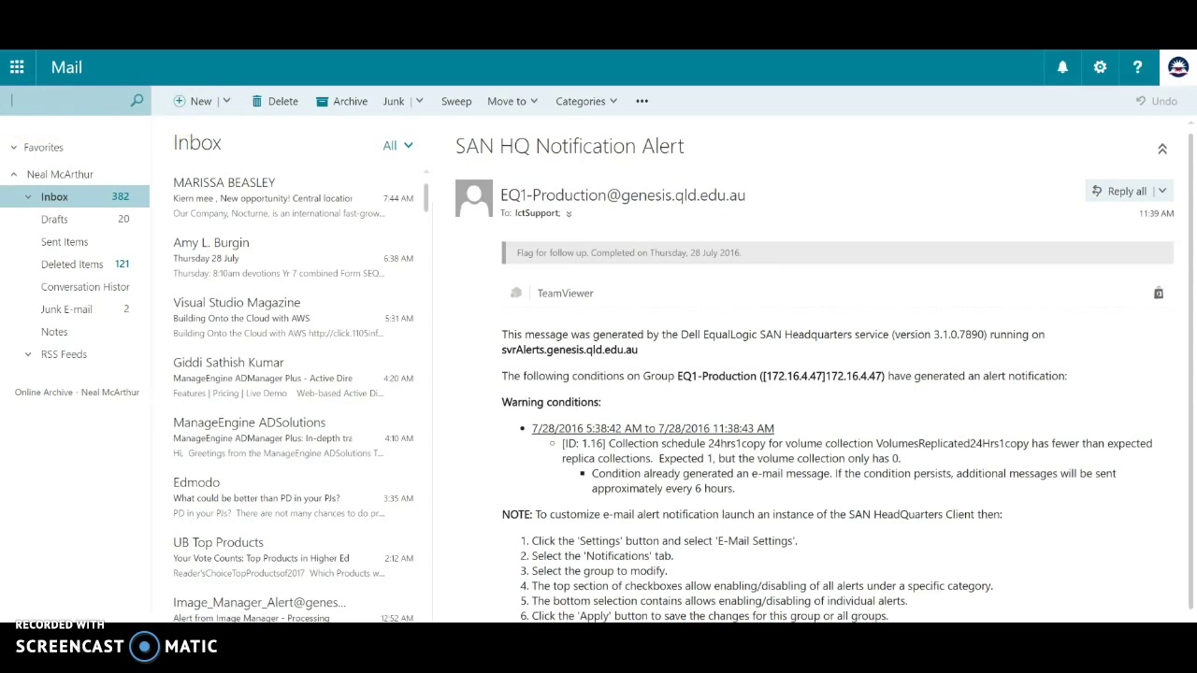
pyautogui.write('amy')
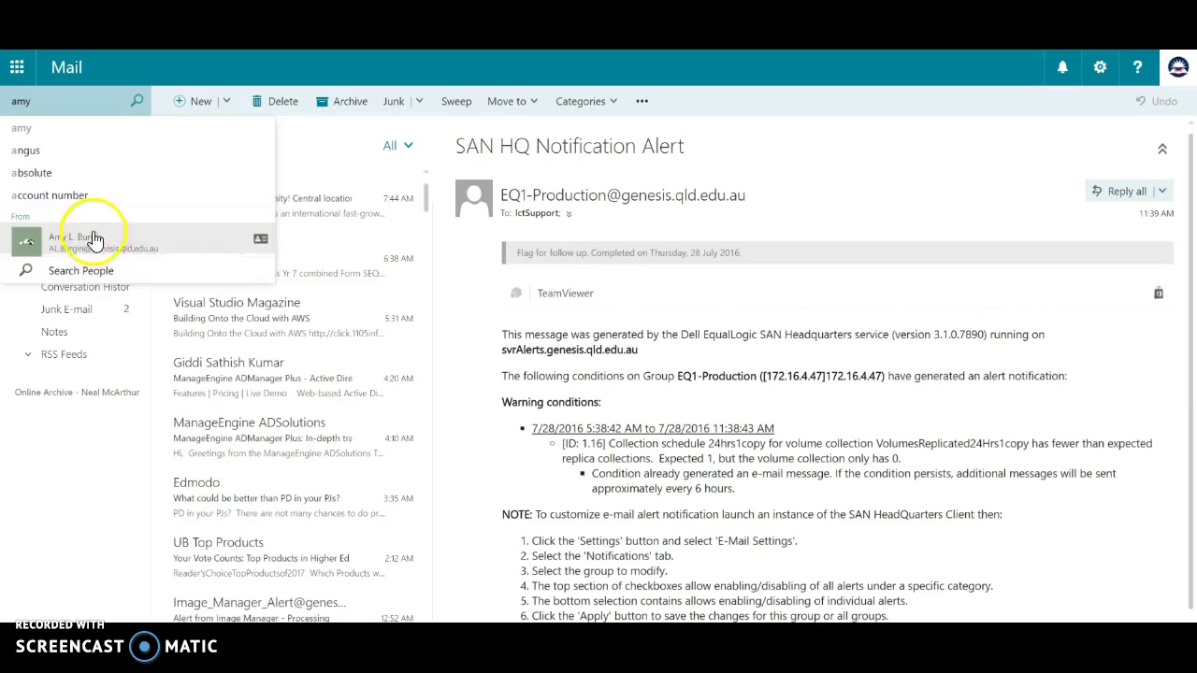
pyautogui.click(26, 245)
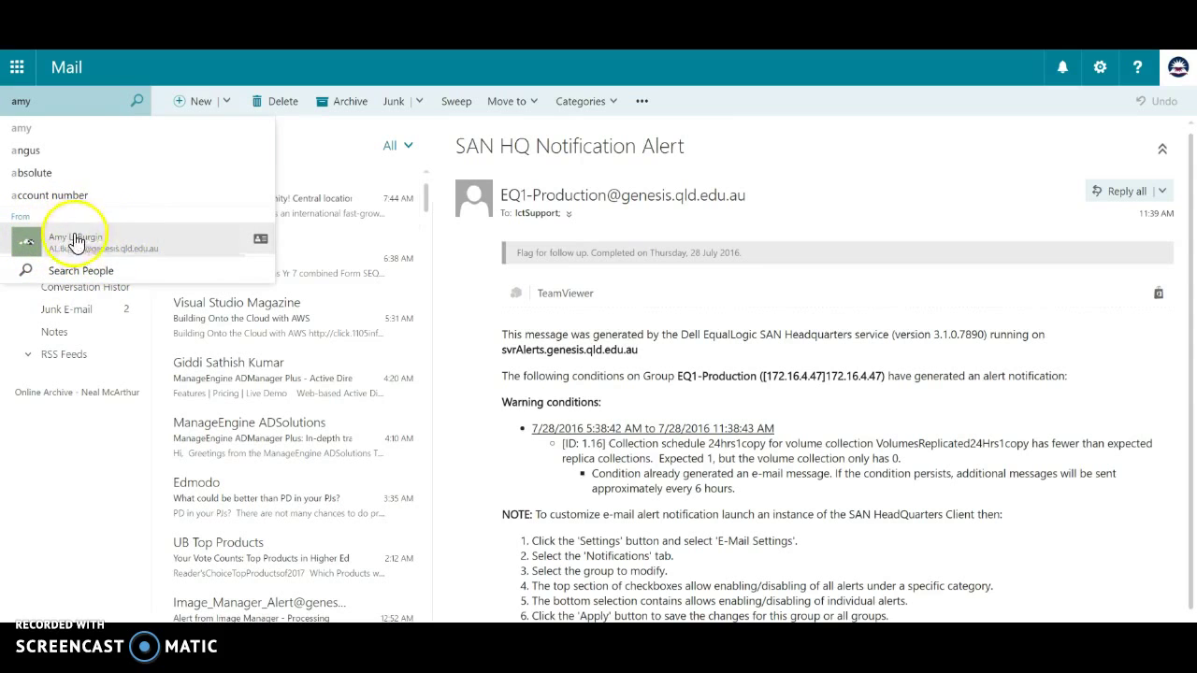
pyautogui.click(261, 240)
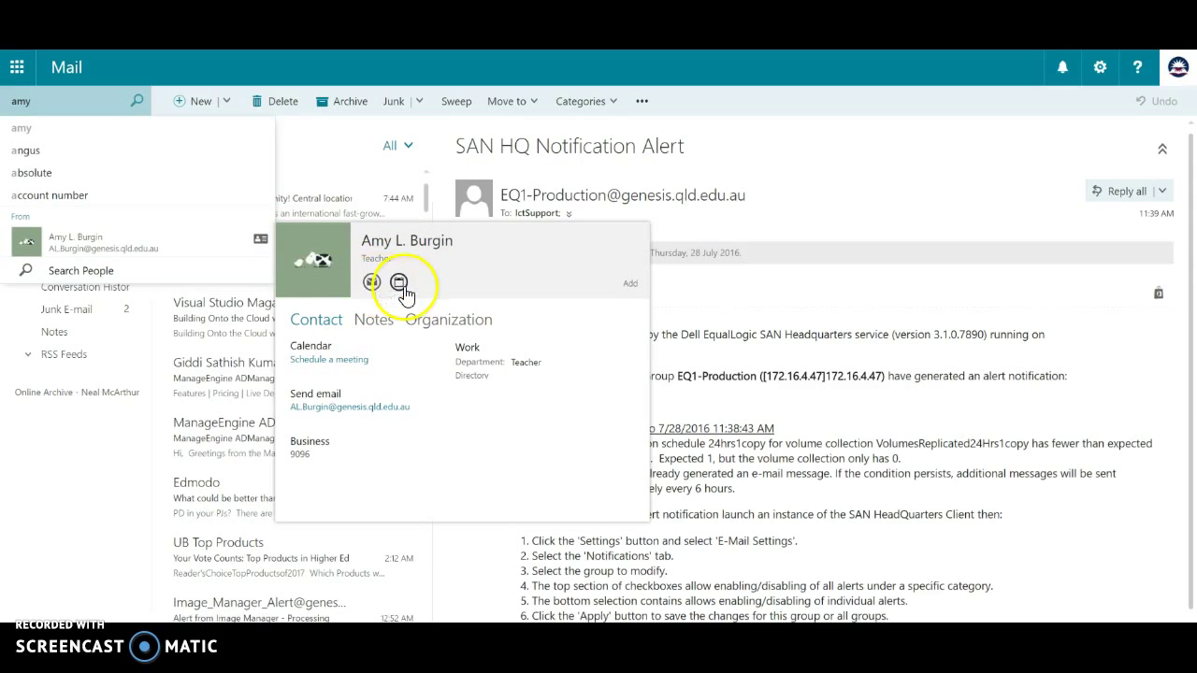
pyautogui.click(372, 284)
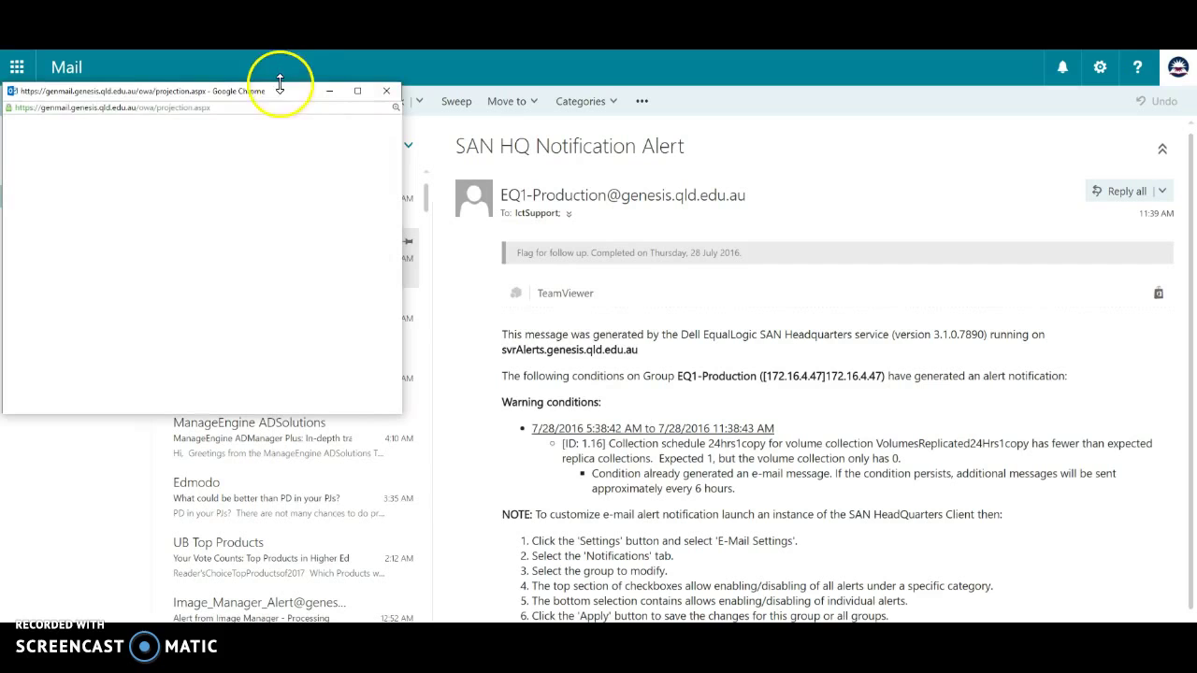
pyautogui.click(386, 91)
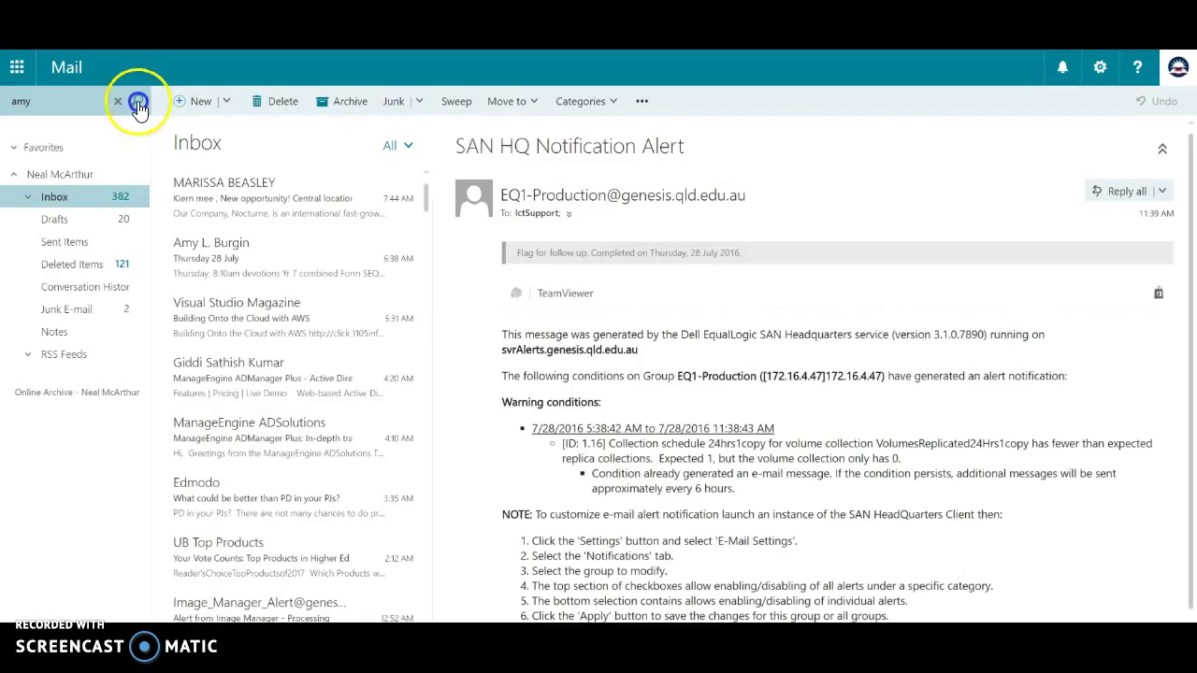
# - Run the search, narrow results to Sent Items, then exit search back to the Inbox
pyautogui.click(138, 105)
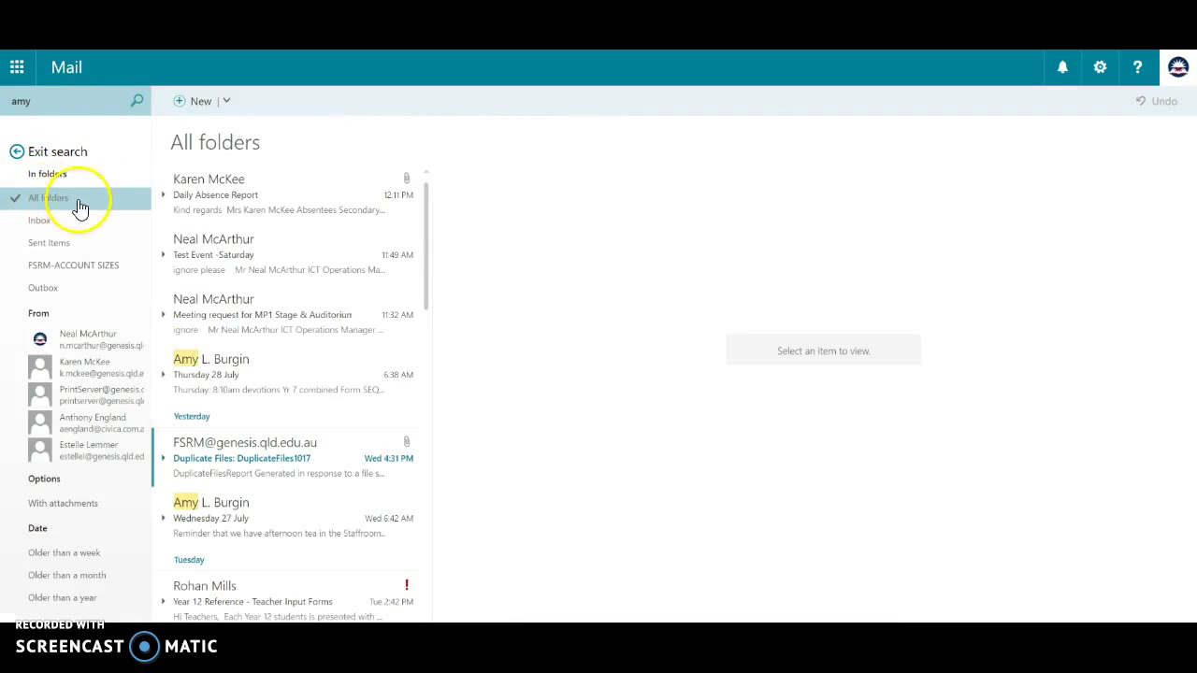
pyautogui.click(43, 241)
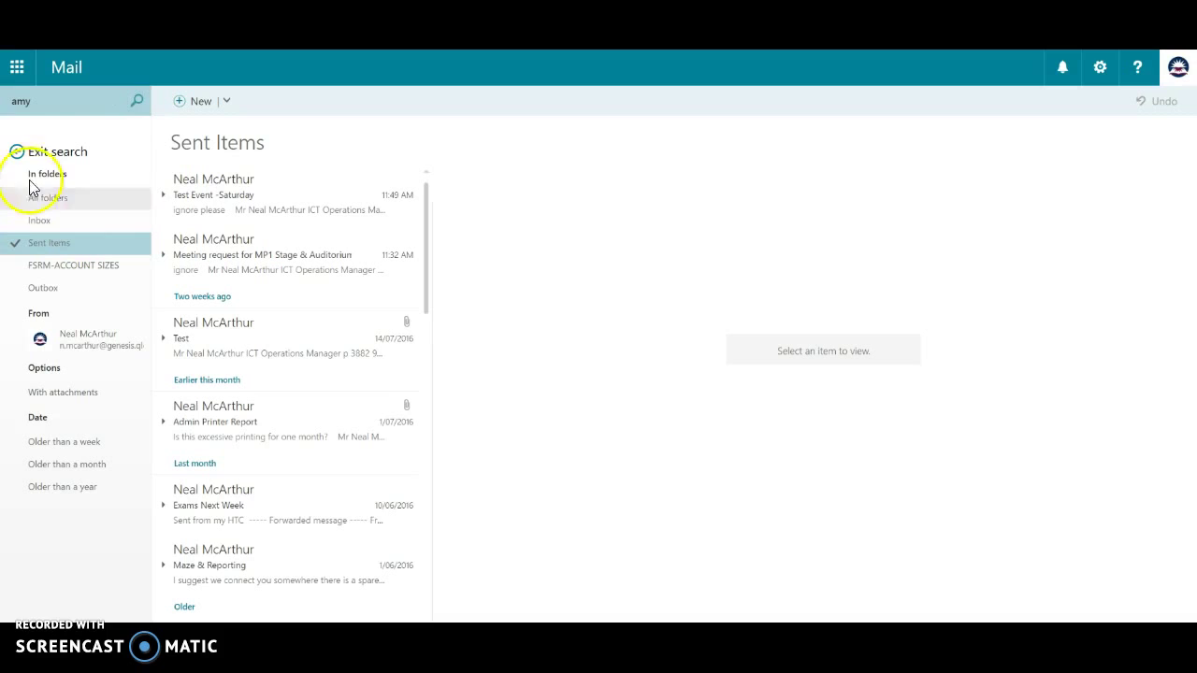
pyautogui.click(17, 153)
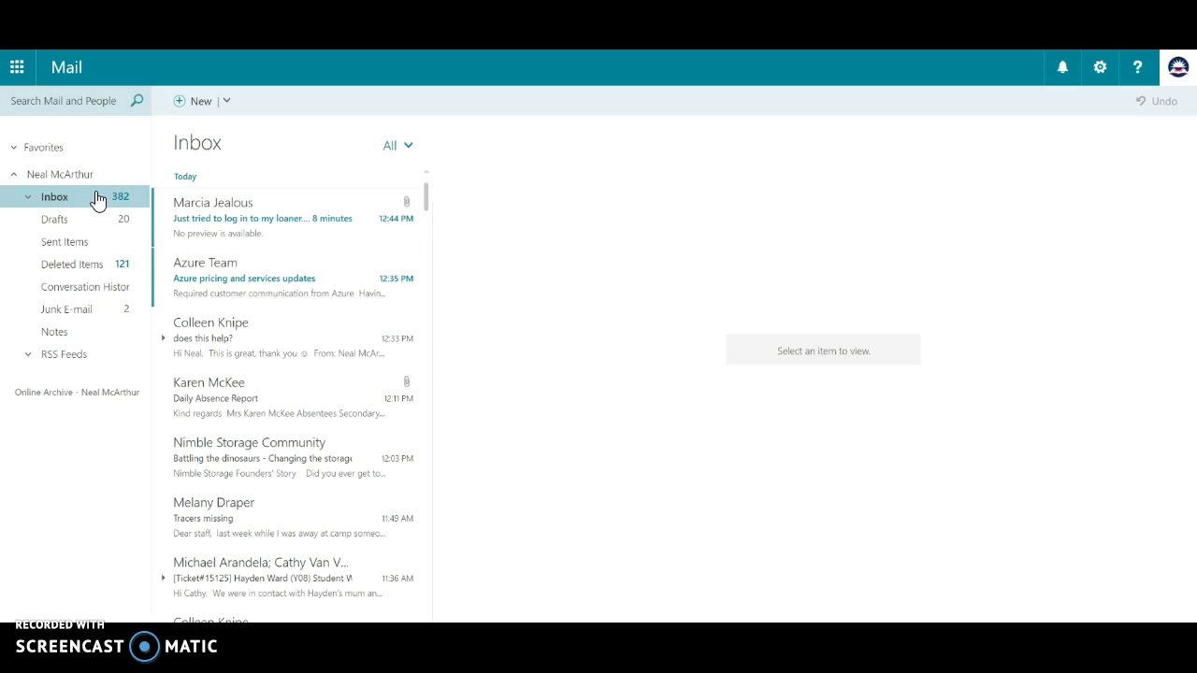
# - Open the Daily Absence Report email and view its PDF attachment online
pyautogui.click(231, 402)
pyautogui.click(687, 258)
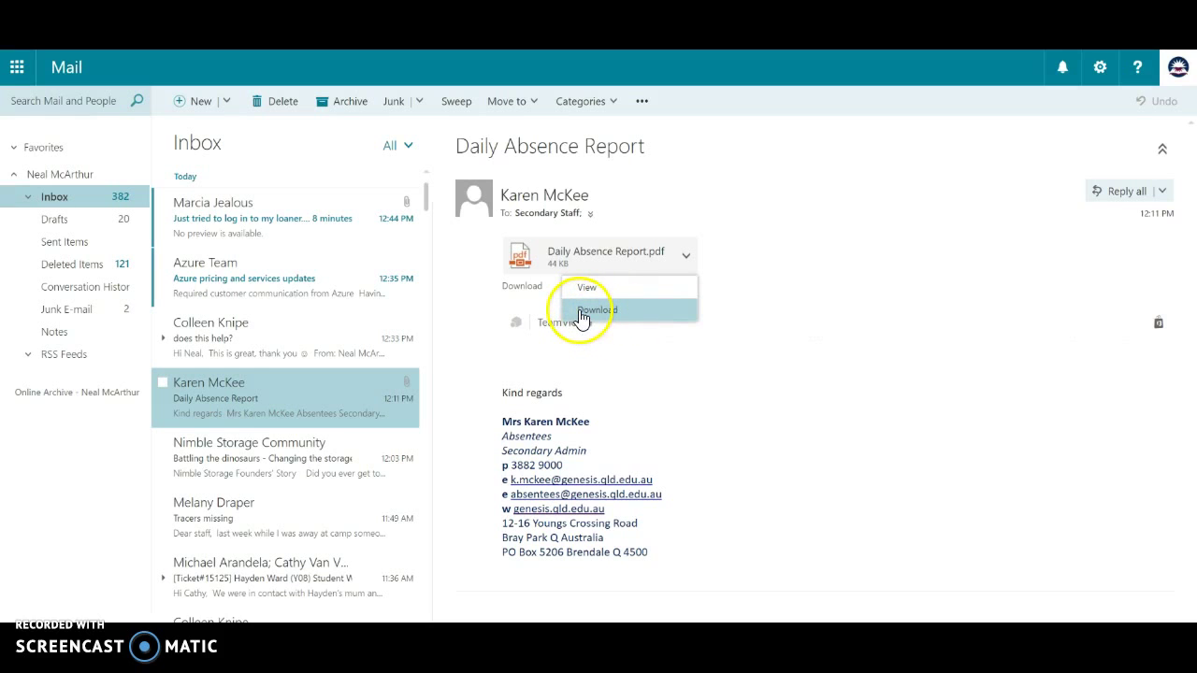
pyautogui.click(604, 290)
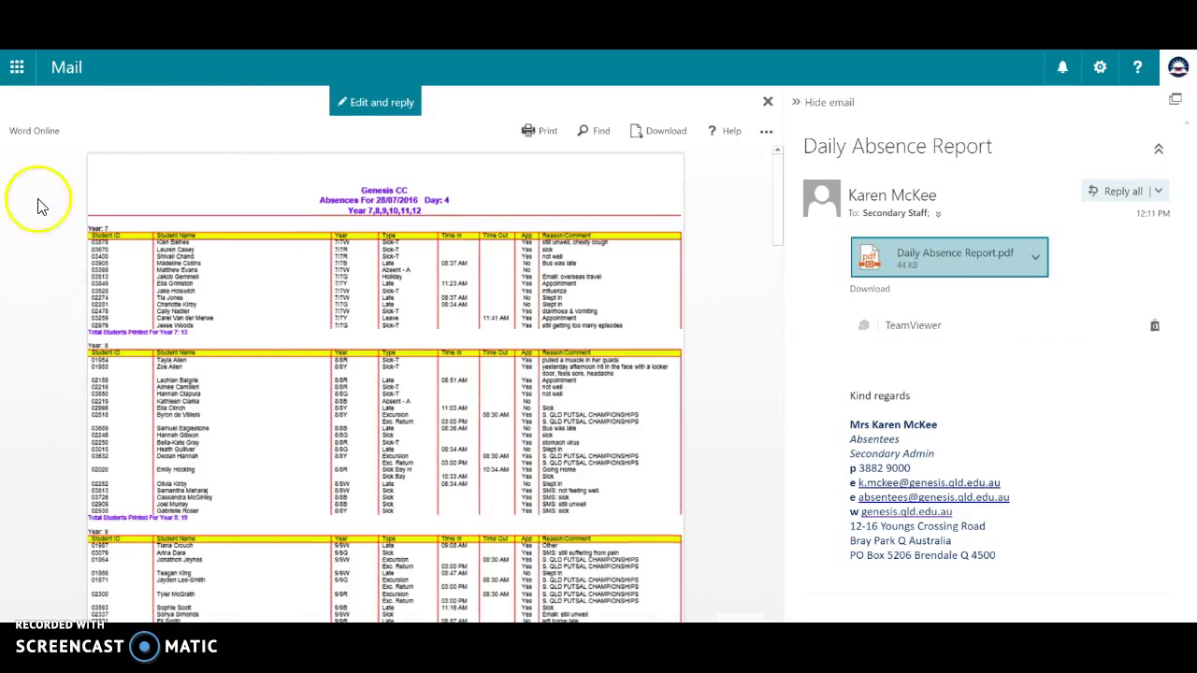
pyautogui.scroll(-10, 397, 370)
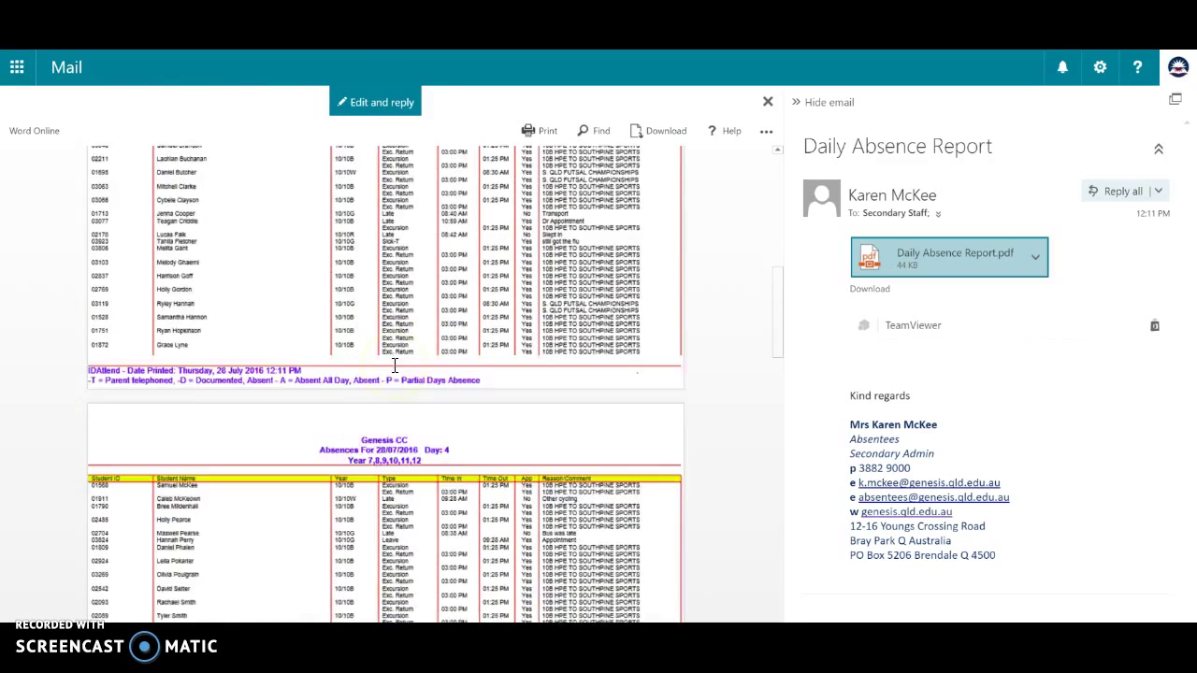
pyautogui.scroll(-2, 394, 366)
pyautogui.scroll(12, 427, 374)
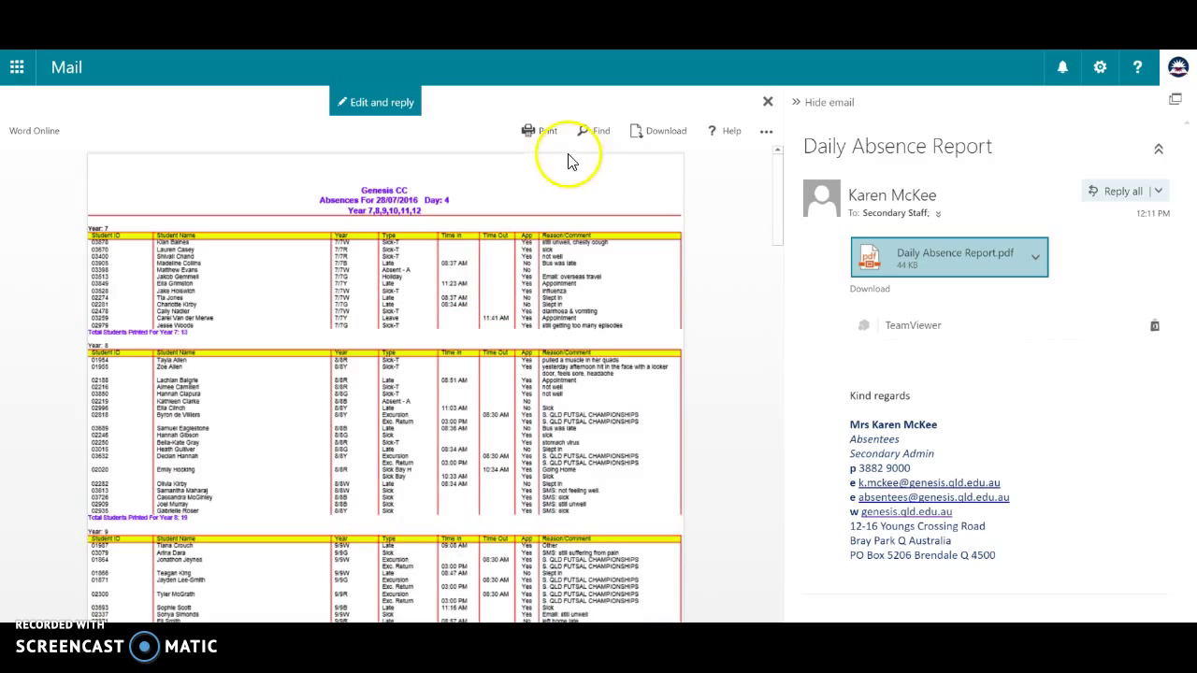
# - Search the report for a student's name and jump to the matching row
pyautogui.click(596, 131)
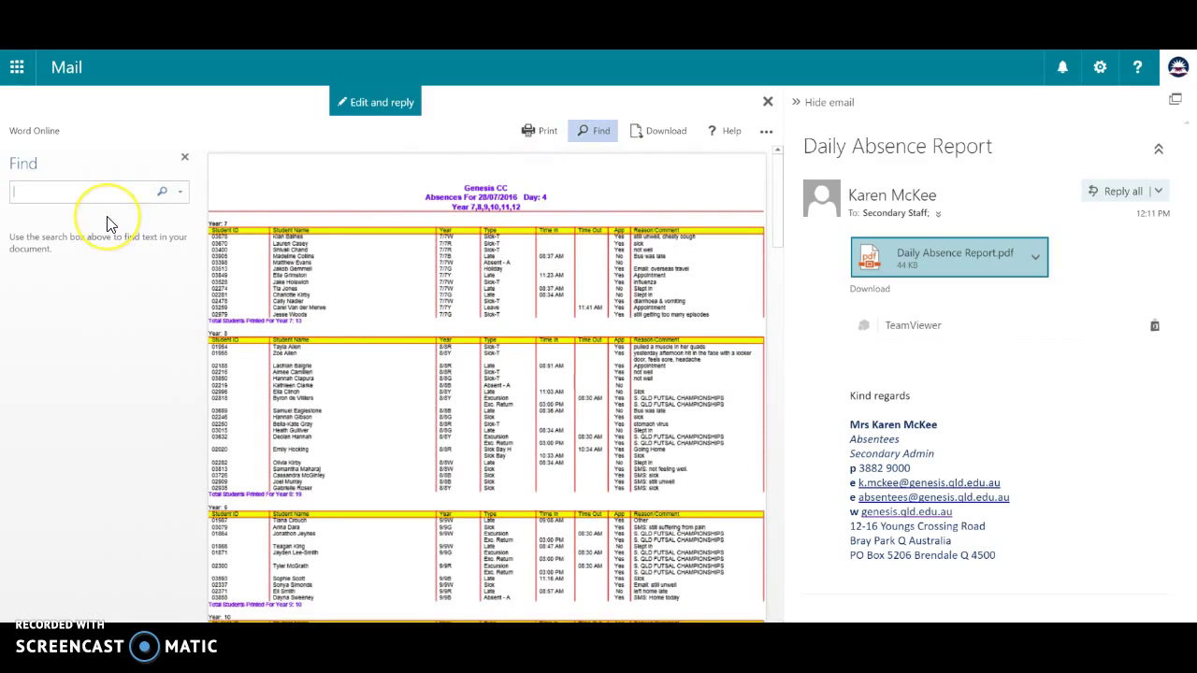
pyautogui.write('jake')
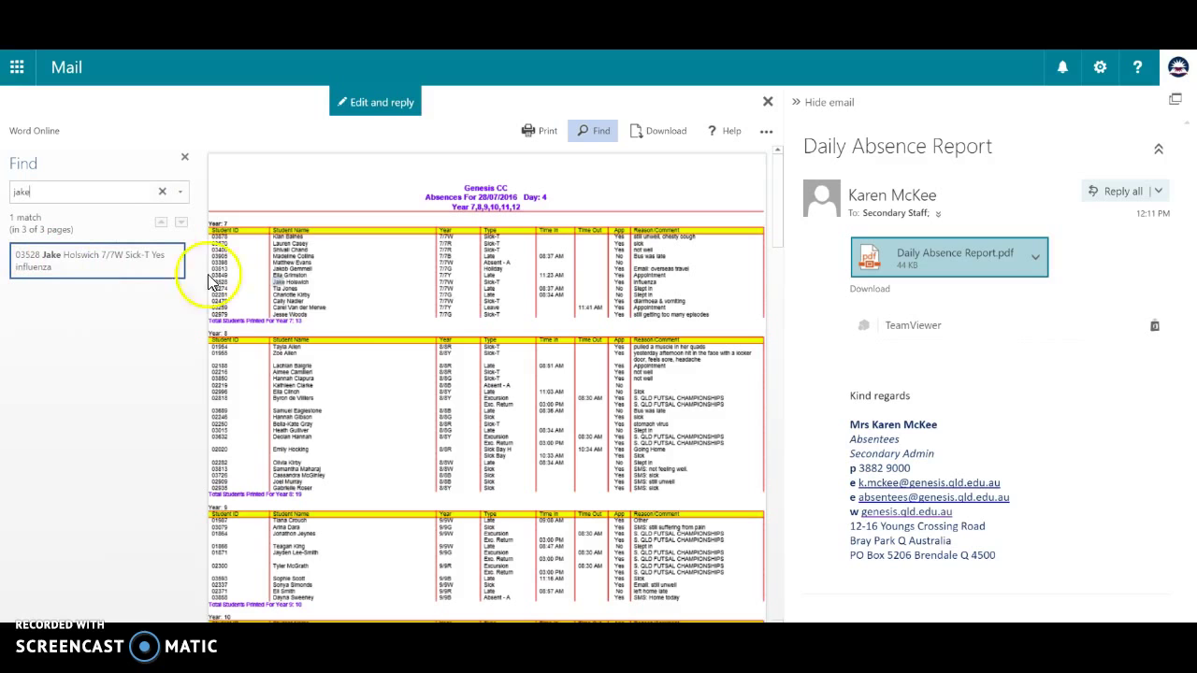
pyautogui.click(304, 286)
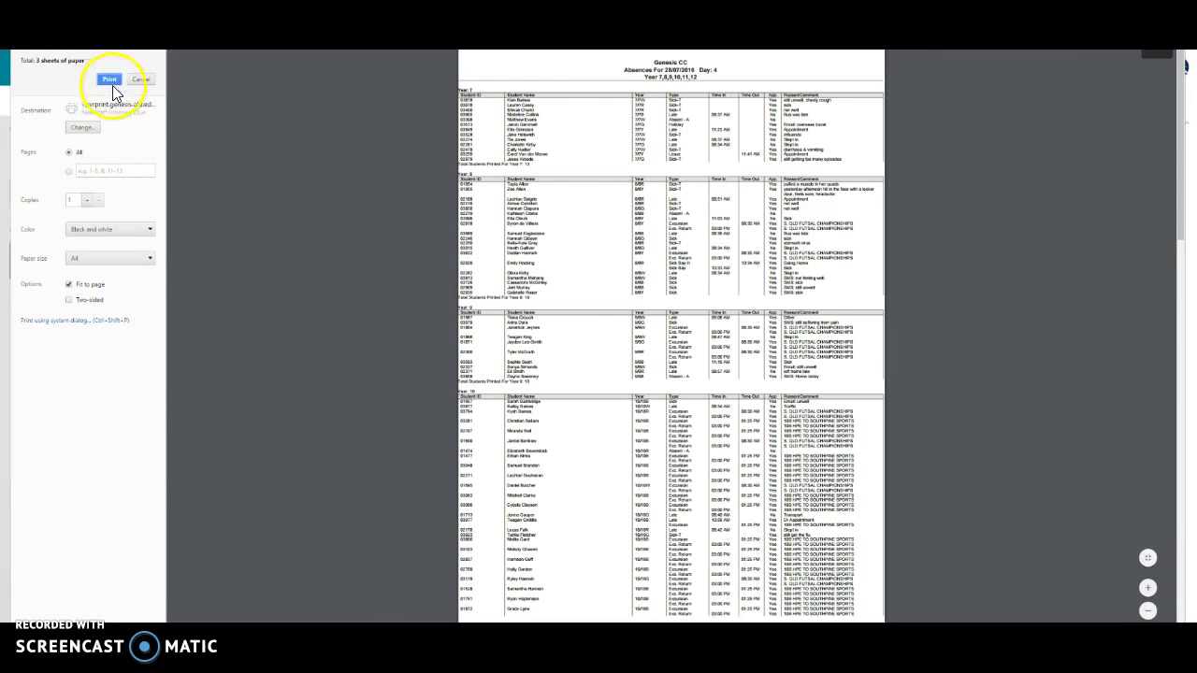
# - Cancel printing, dismiss the done-printing message and close the attachment viewer
pyautogui.click(141, 79)
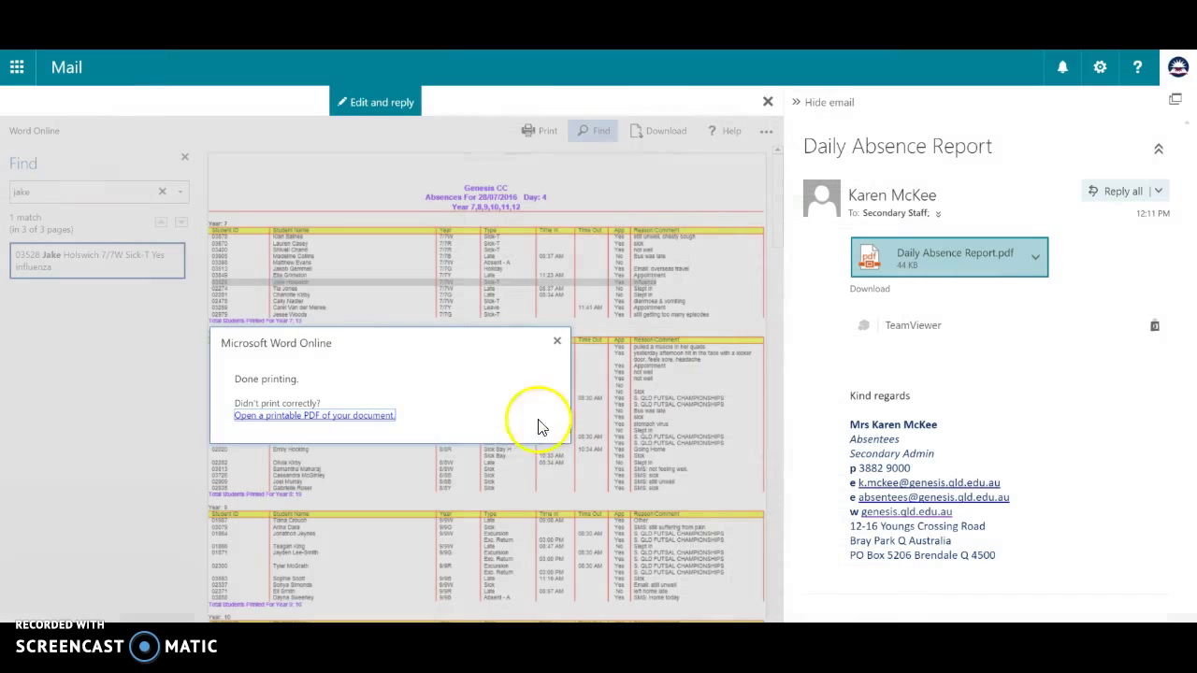
pyautogui.click(561, 332)
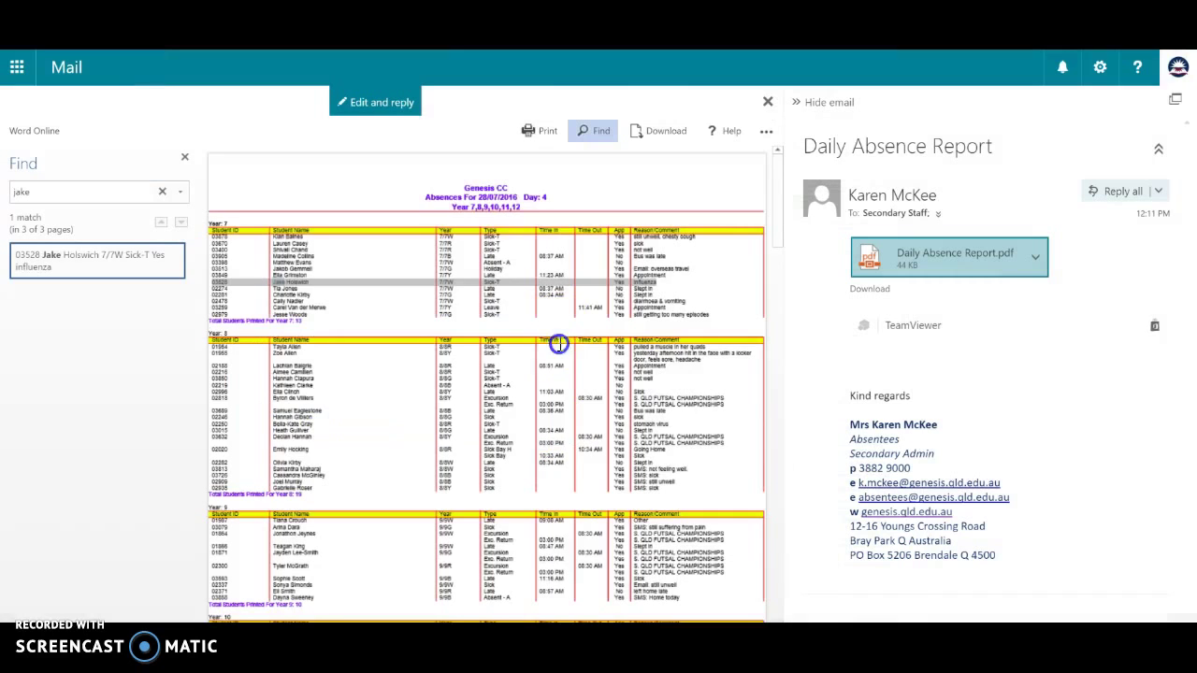
pyautogui.click(766, 103)
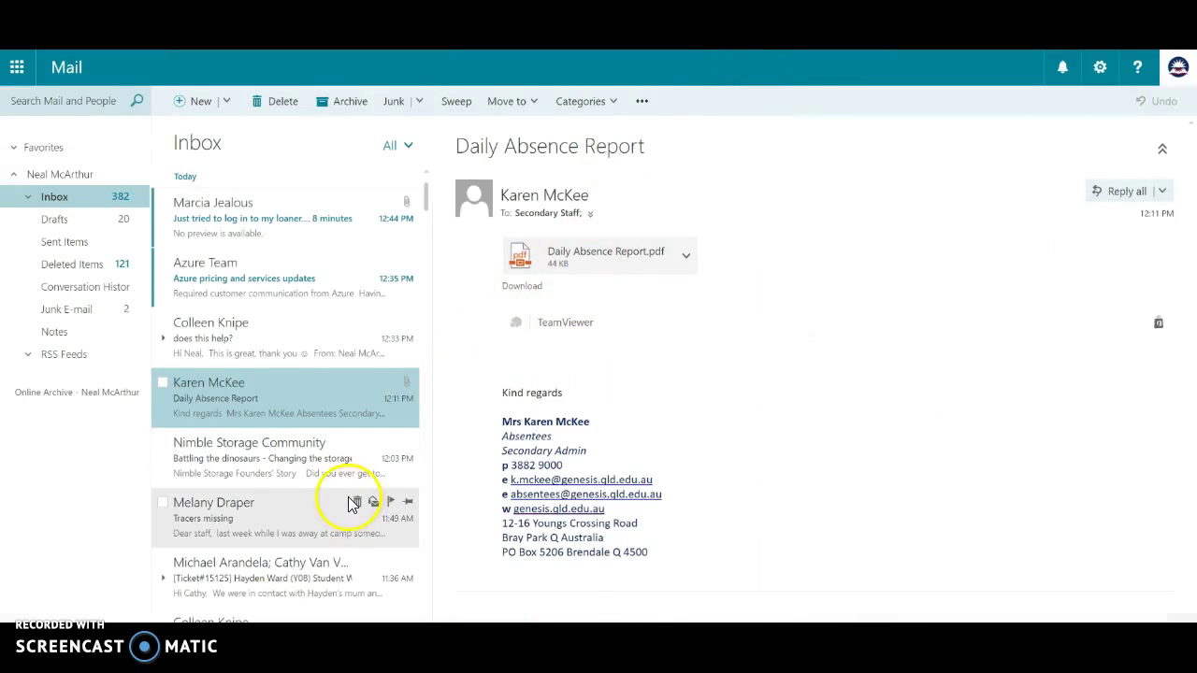
# - Find the Test Word File email and view its Canon Printers.docx attachment online
pyautogui.scroll(-7, 318, 533)
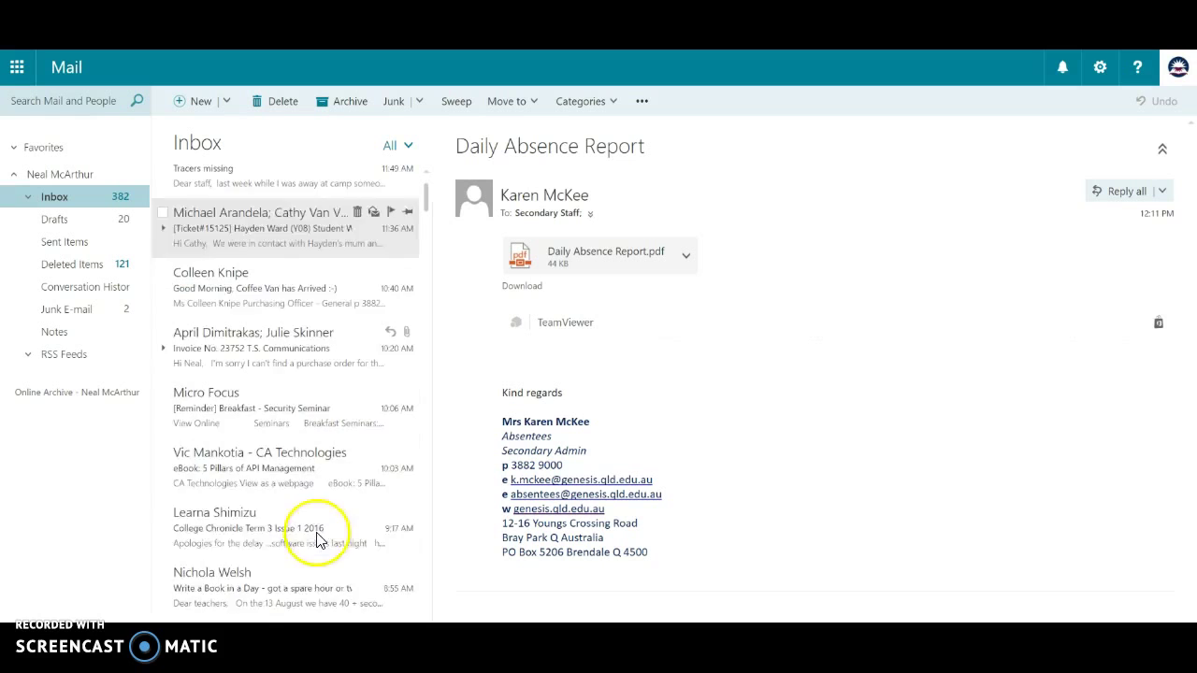
pyautogui.scroll(-10, 318, 540)
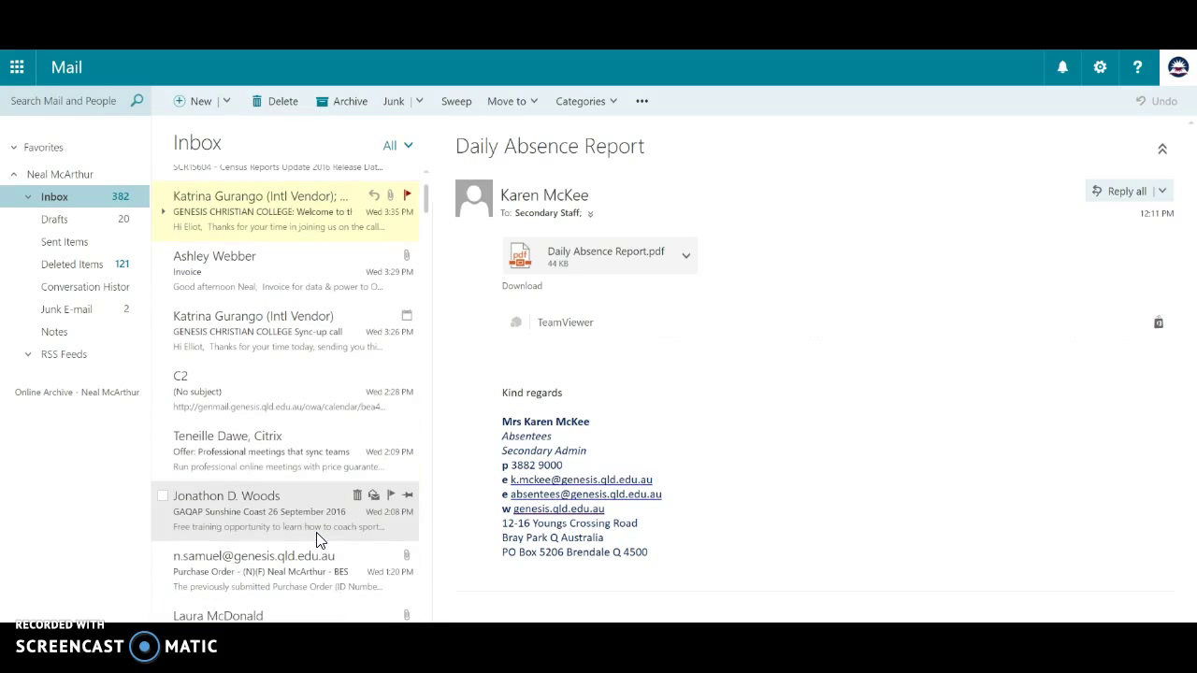
pyautogui.scroll(-4, 316, 540)
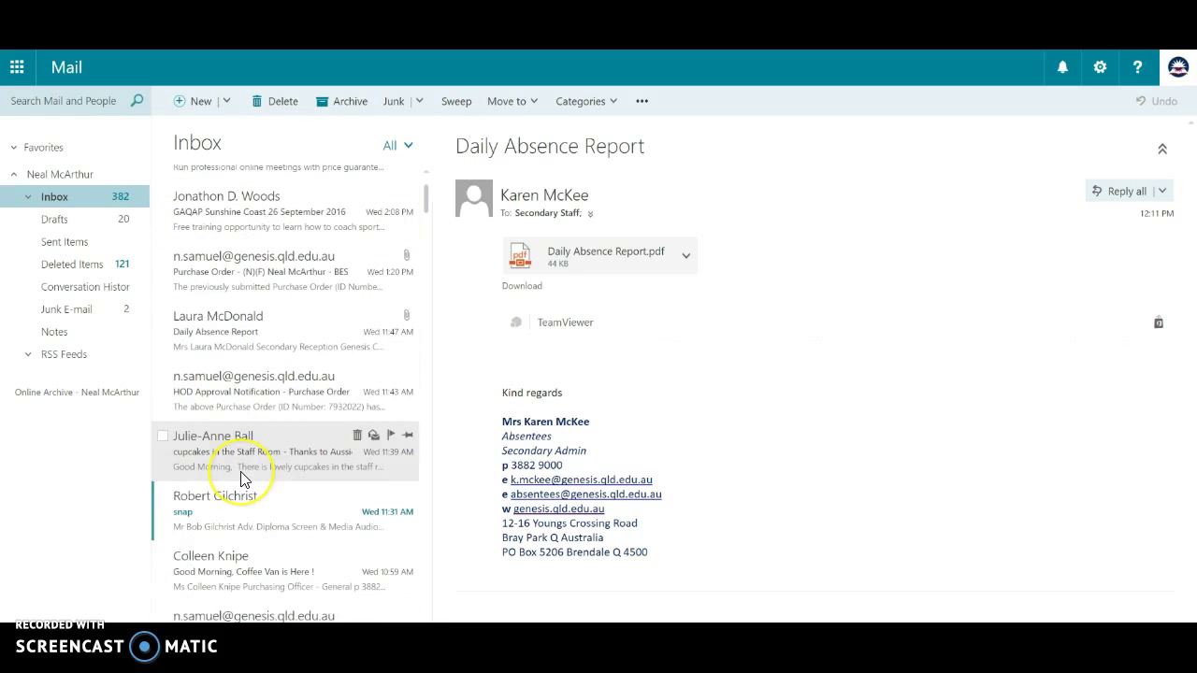
pyautogui.scroll(-4, 241, 479)
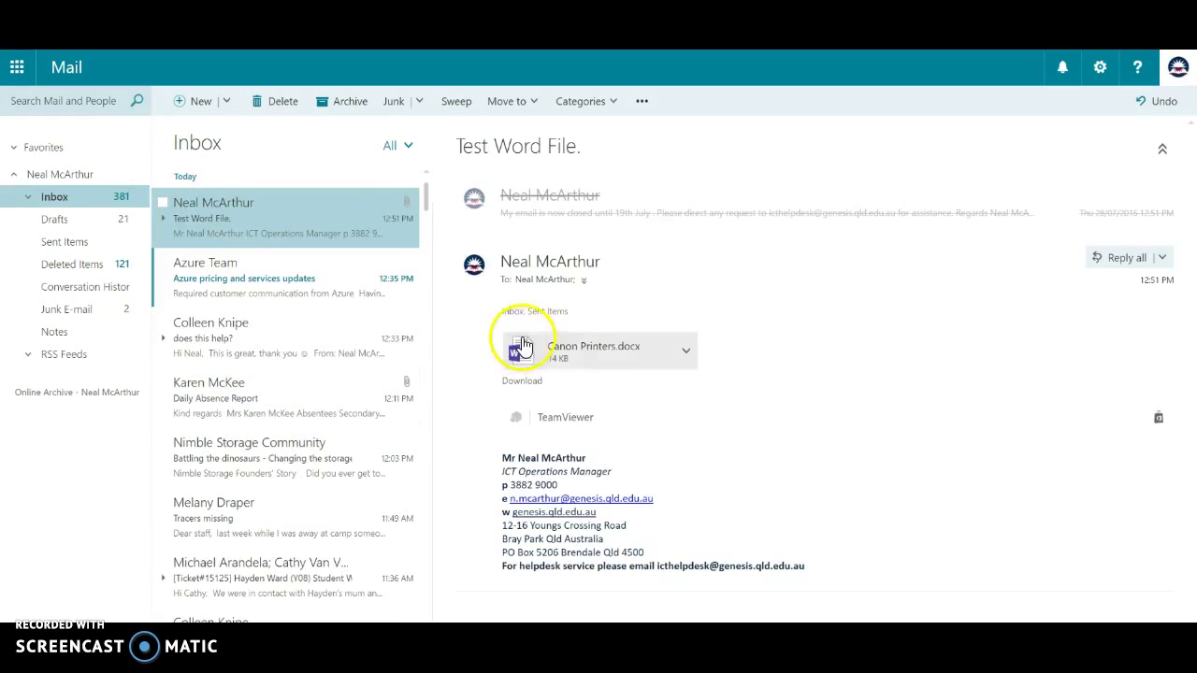
pyautogui.click(688, 352)
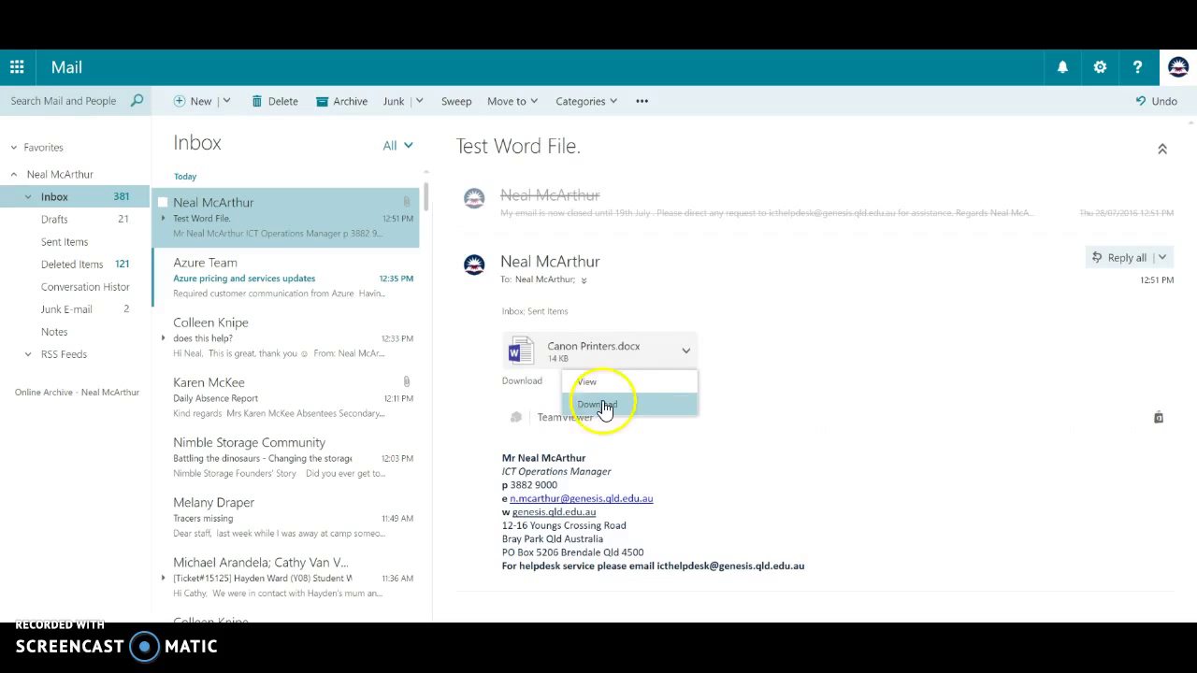
pyautogui.click(598, 384)
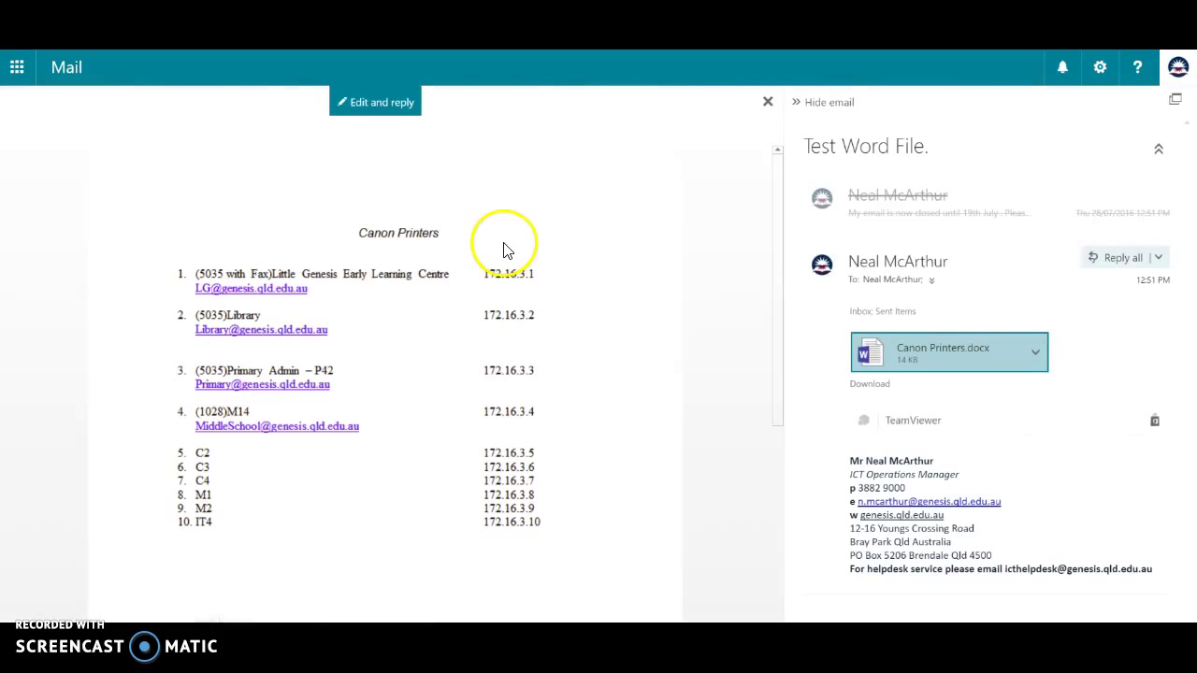
# - Select the first printer entry line in the Canon Printers document
pyautogui.scroll(-4, 342, 281)
pyautogui.scroll(4, 367, 462)
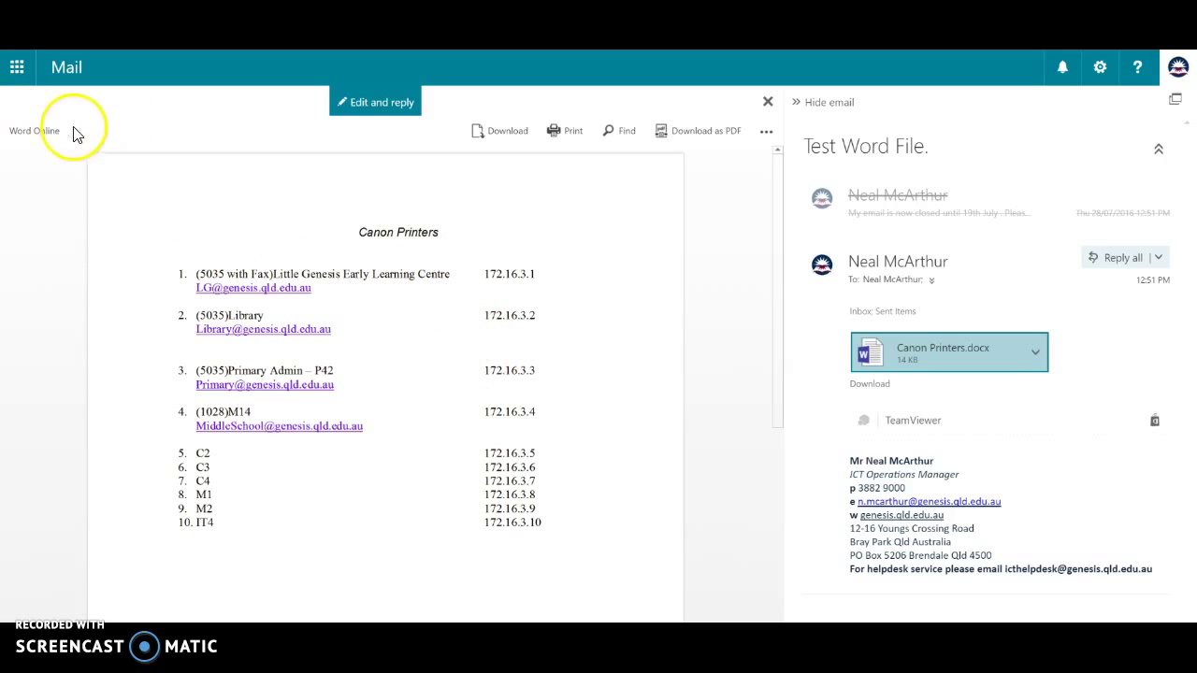
pyautogui.tripleClick(359, 279)
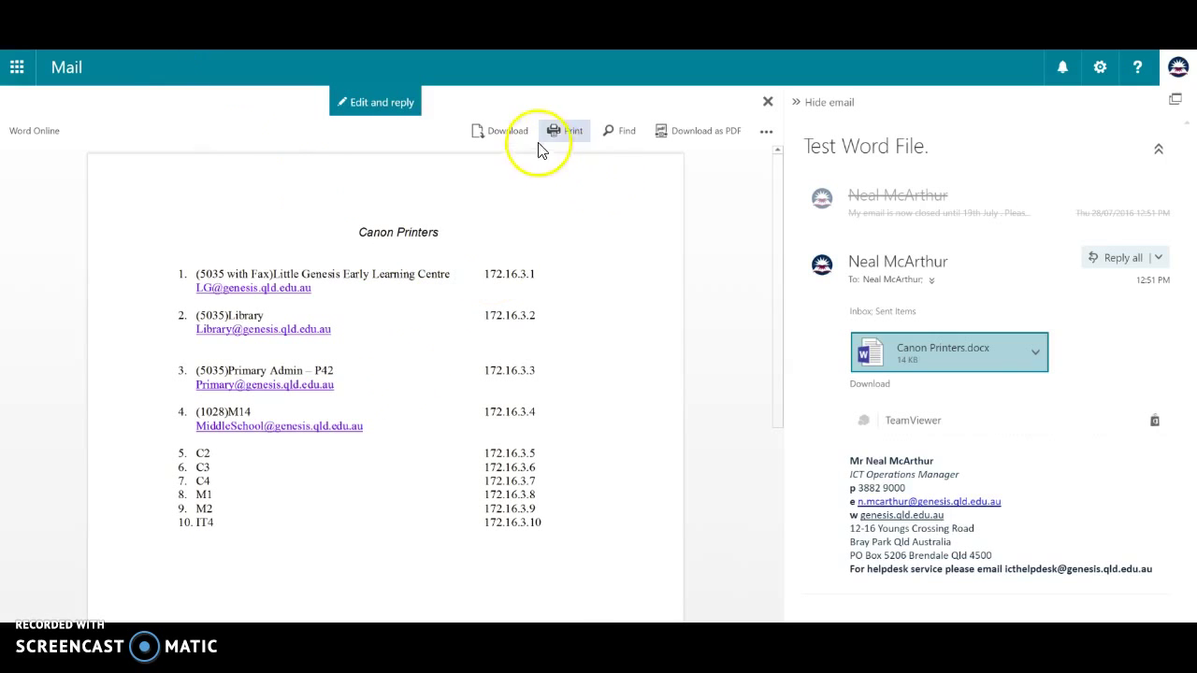
# - Retitle the attached printer list 'Canon and Konica and Fuji Printers' in Word Online and send the reply
pyautogui.click(366, 103)
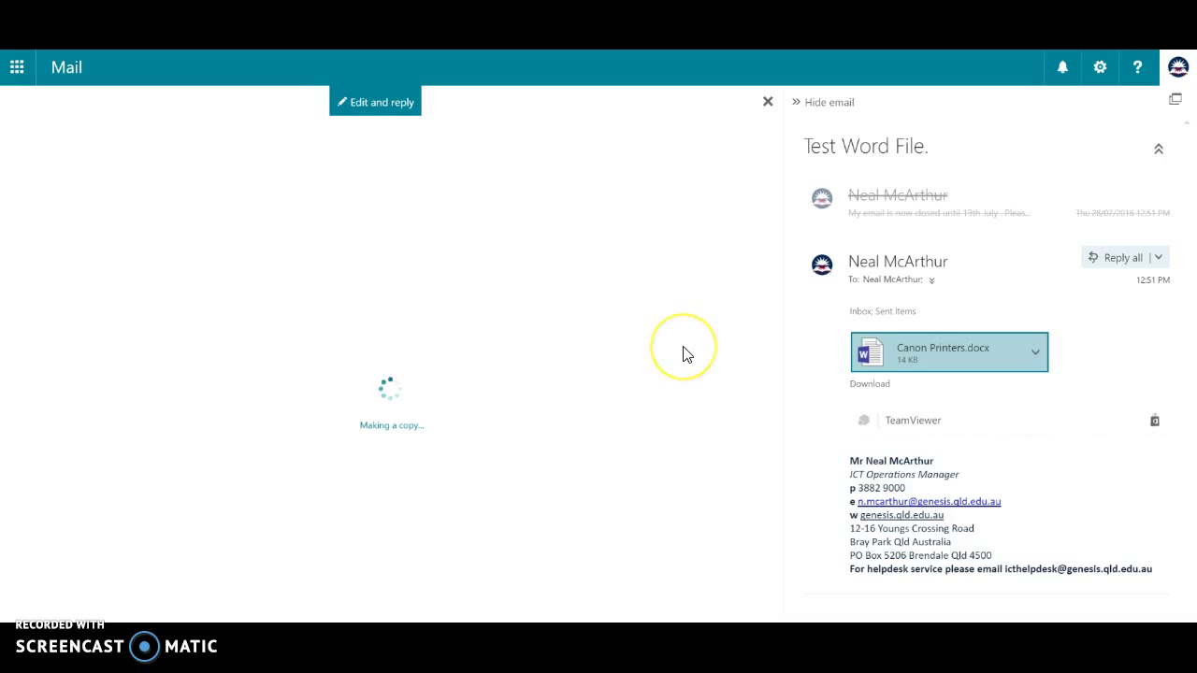
pyautogui.click(270, 285)
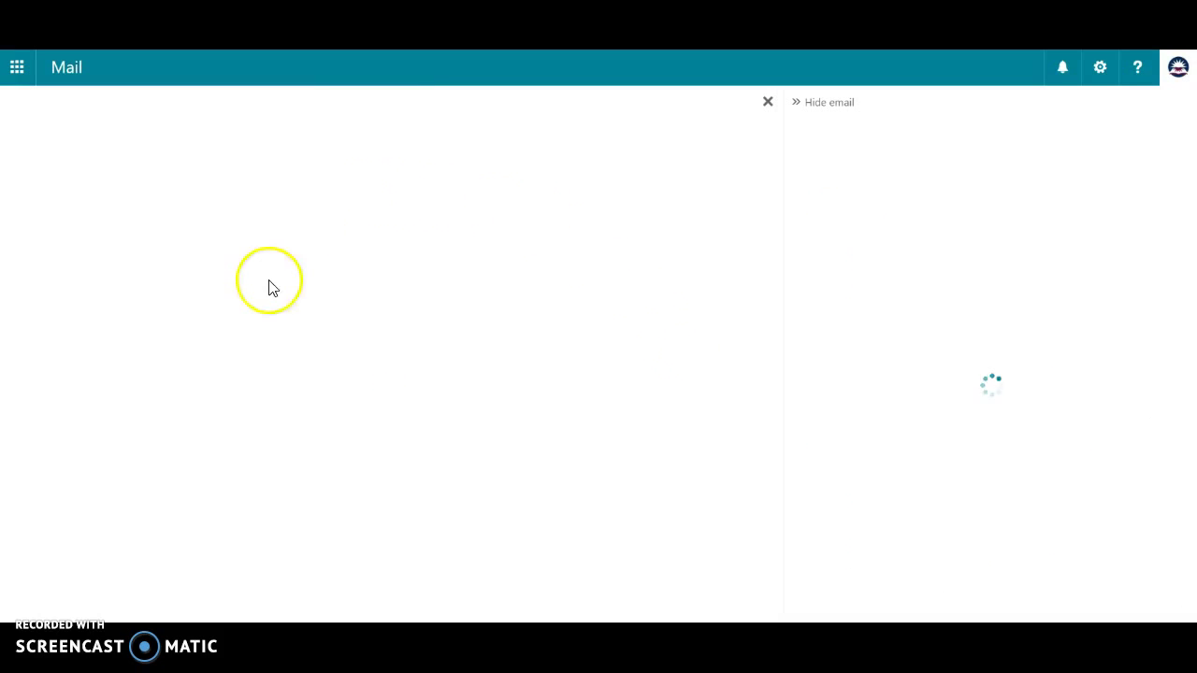
pyautogui.click(274, 475)
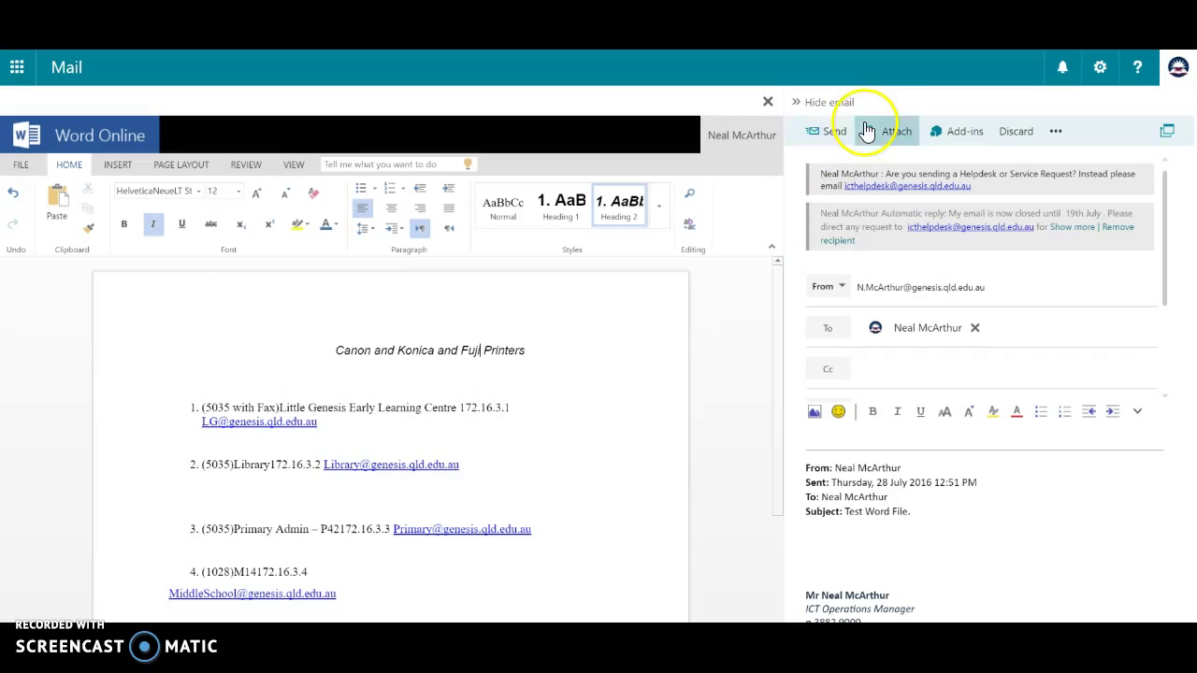
pyautogui.click(827, 140)
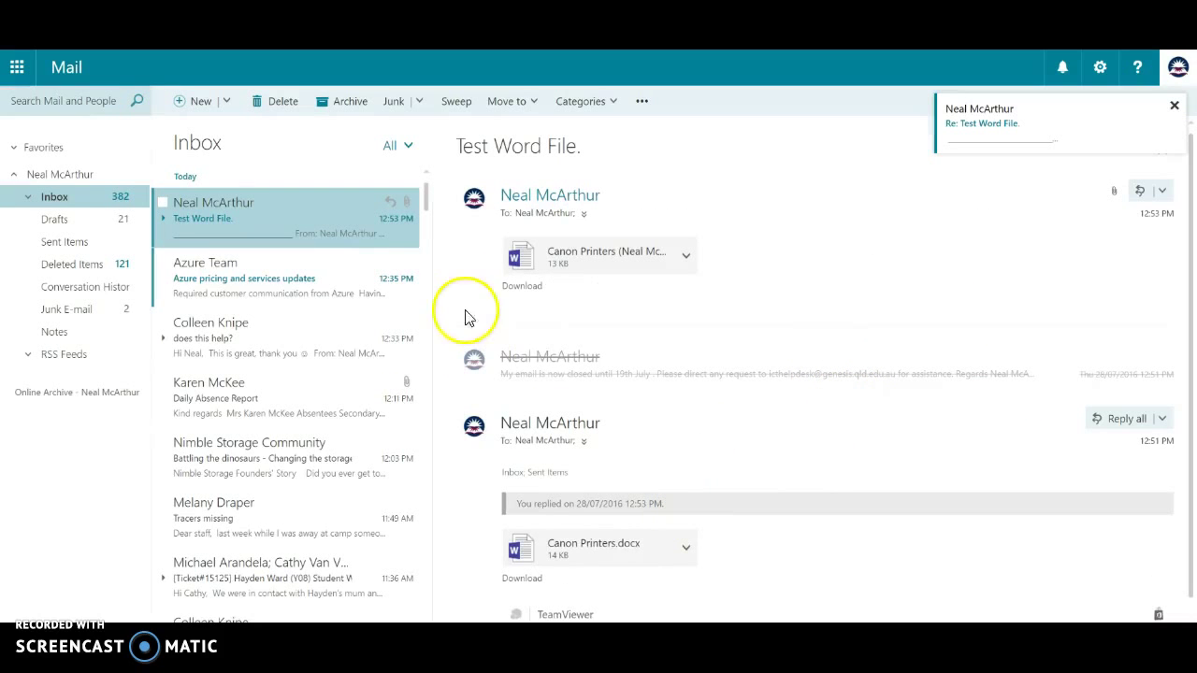
# - Pop the sent reply out into its own window, shifted right and enlarged
pyautogui.click(991, 138)
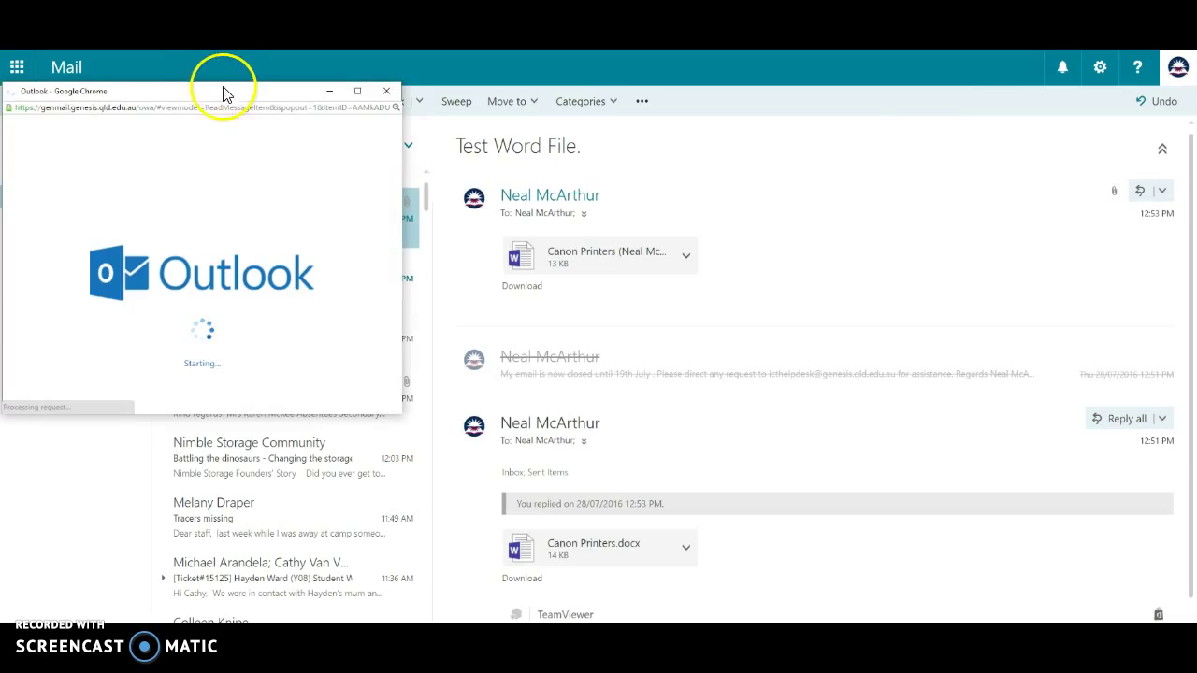
pyautogui.moveTo(228, 94); pyautogui.dragTo(417, 104)
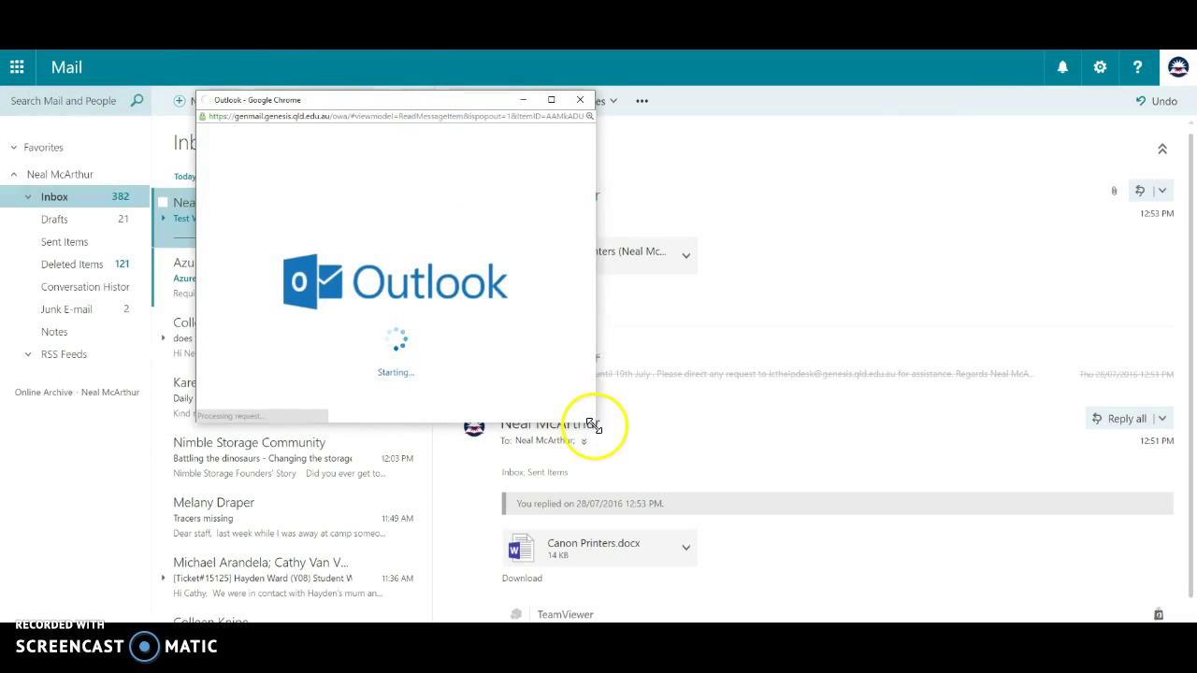
pyautogui.moveTo(592, 424); pyautogui.dragTo(856, 554)
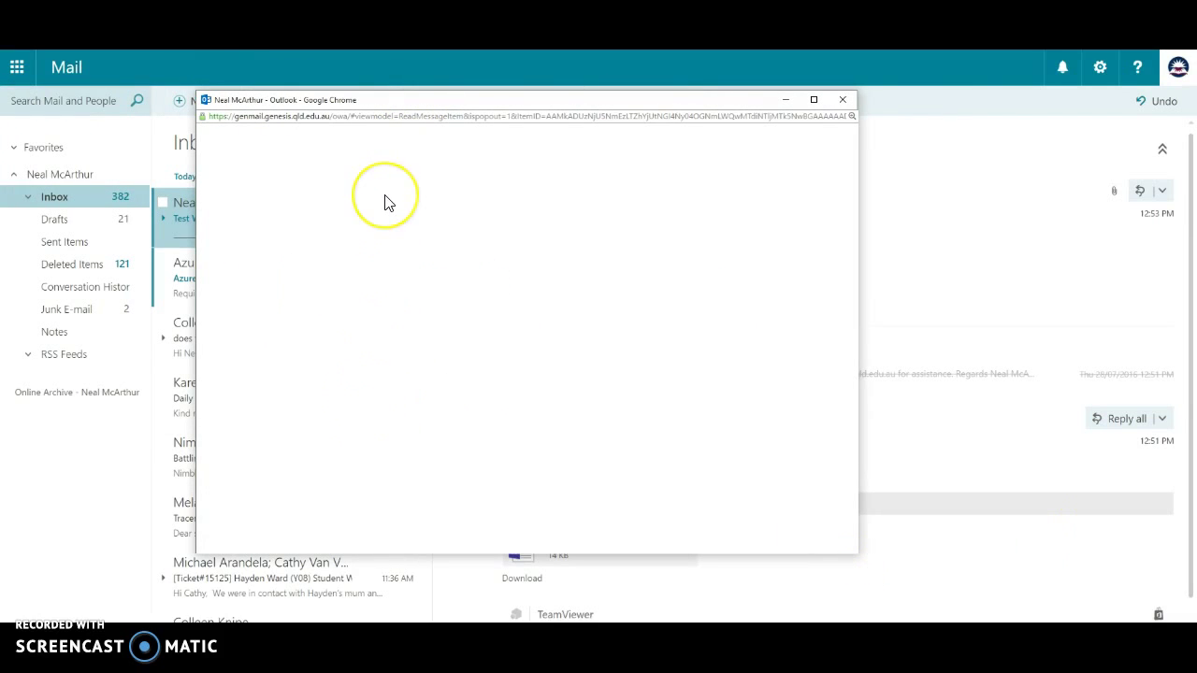
# - Open the attached Canon and Konica and Fuji Printers document and download it as a PDF
pyautogui.click(302, 428)
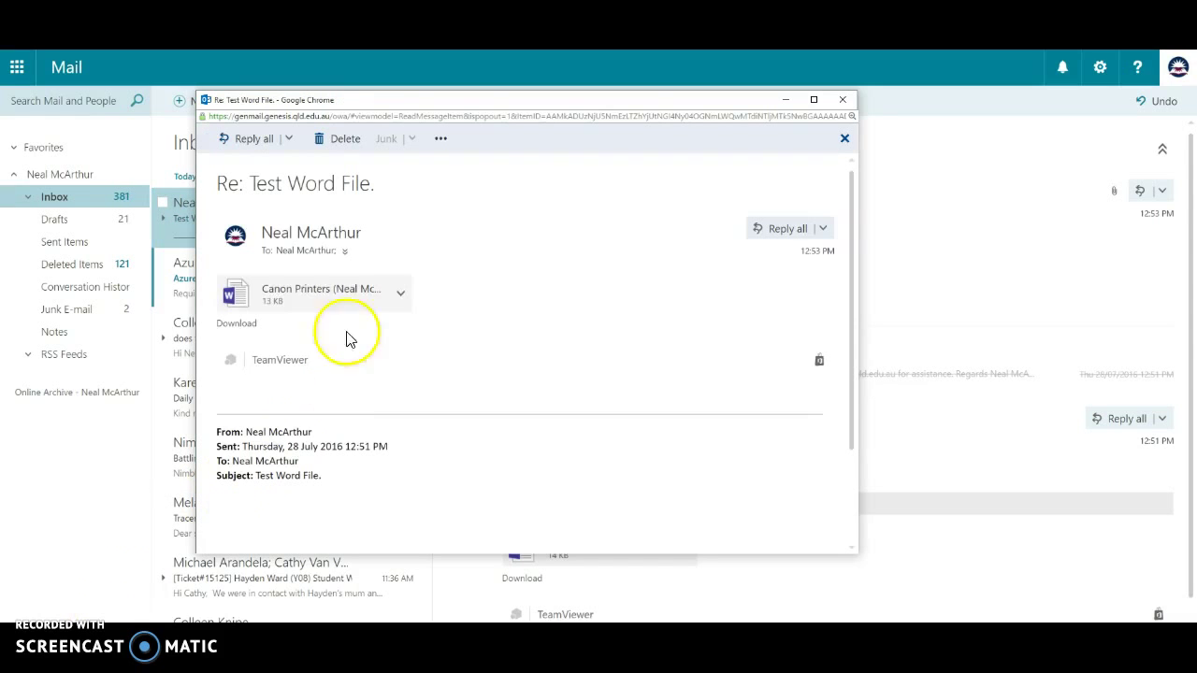
pyautogui.click(272, 296)
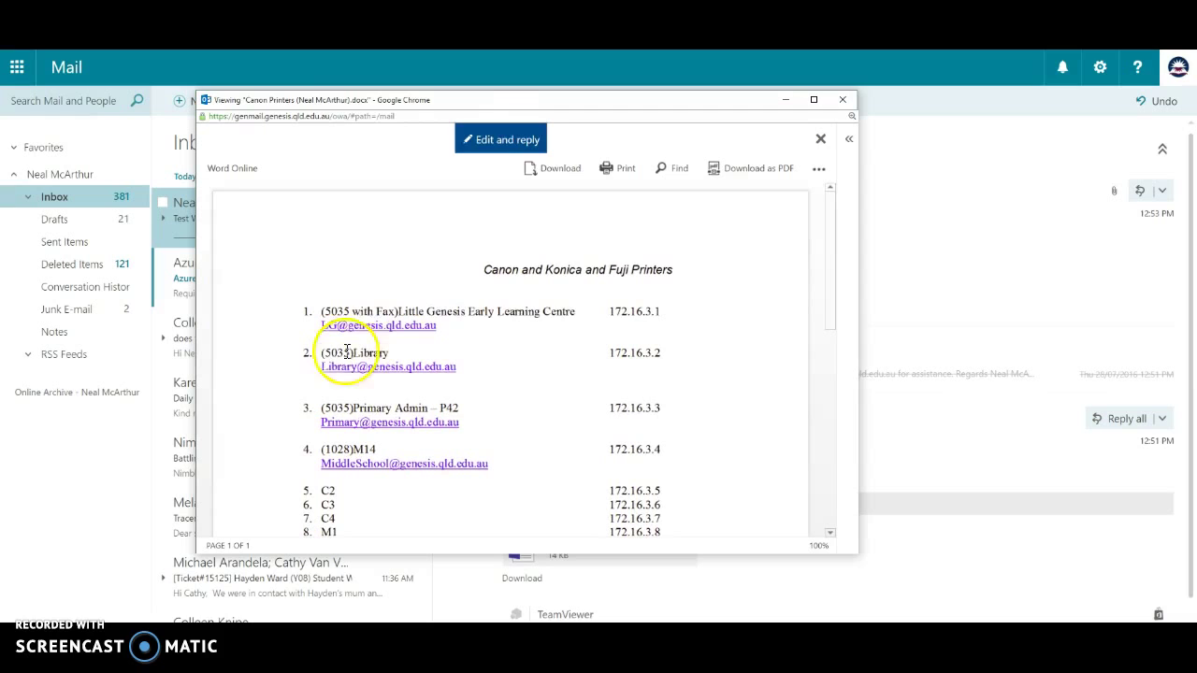
pyautogui.tripleClick(555, 271)
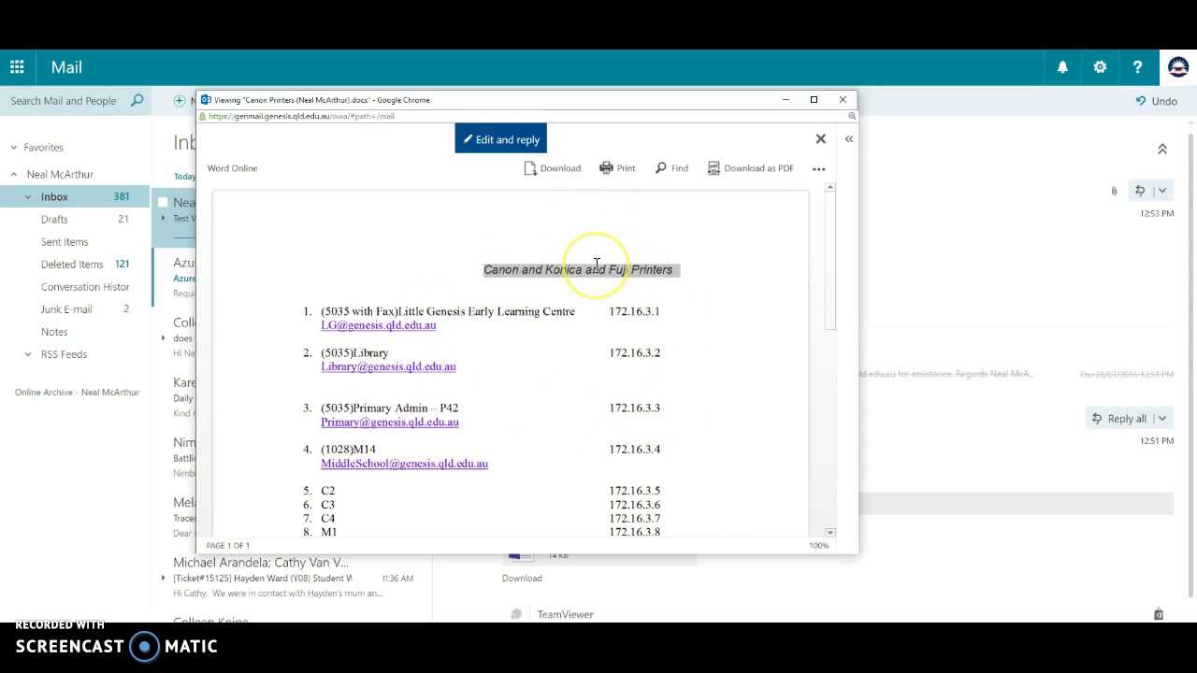
pyautogui.click(549, 174)
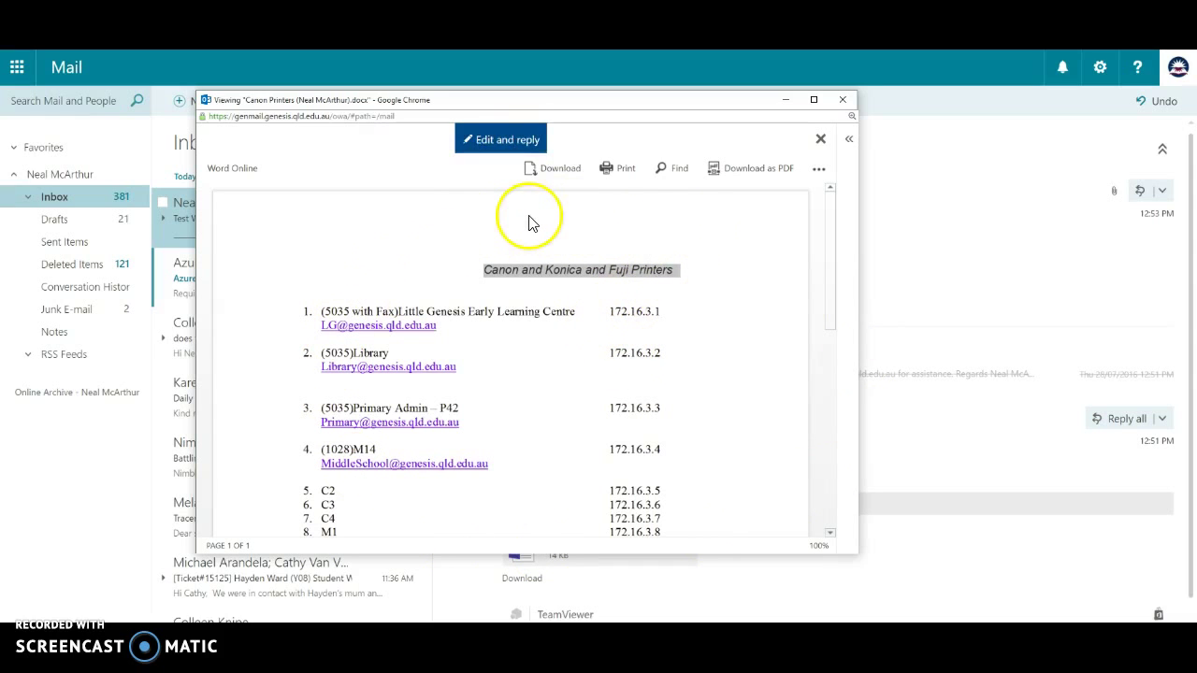
pyautogui.click(748, 169)
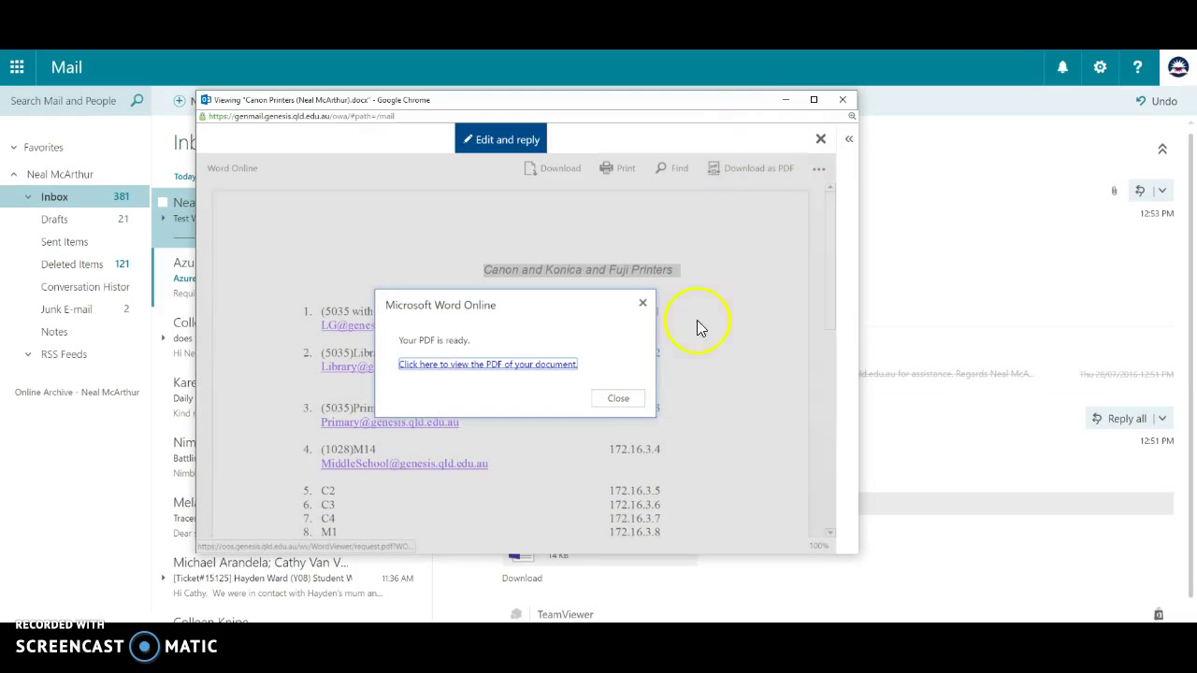
# - View the printer-list PDF in Adobe Acrobat Pro DC, then close it
pyautogui.click(472, 370)
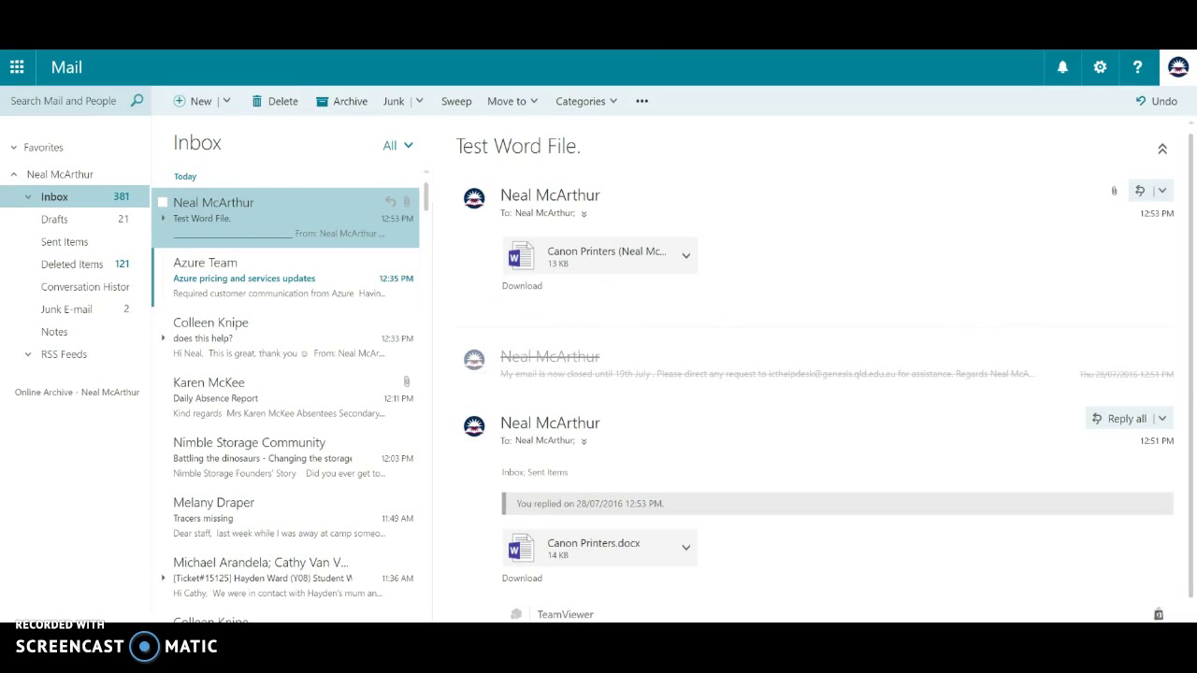
pyautogui.moveTo(120, 67); pyautogui.dragTo(550, 130)
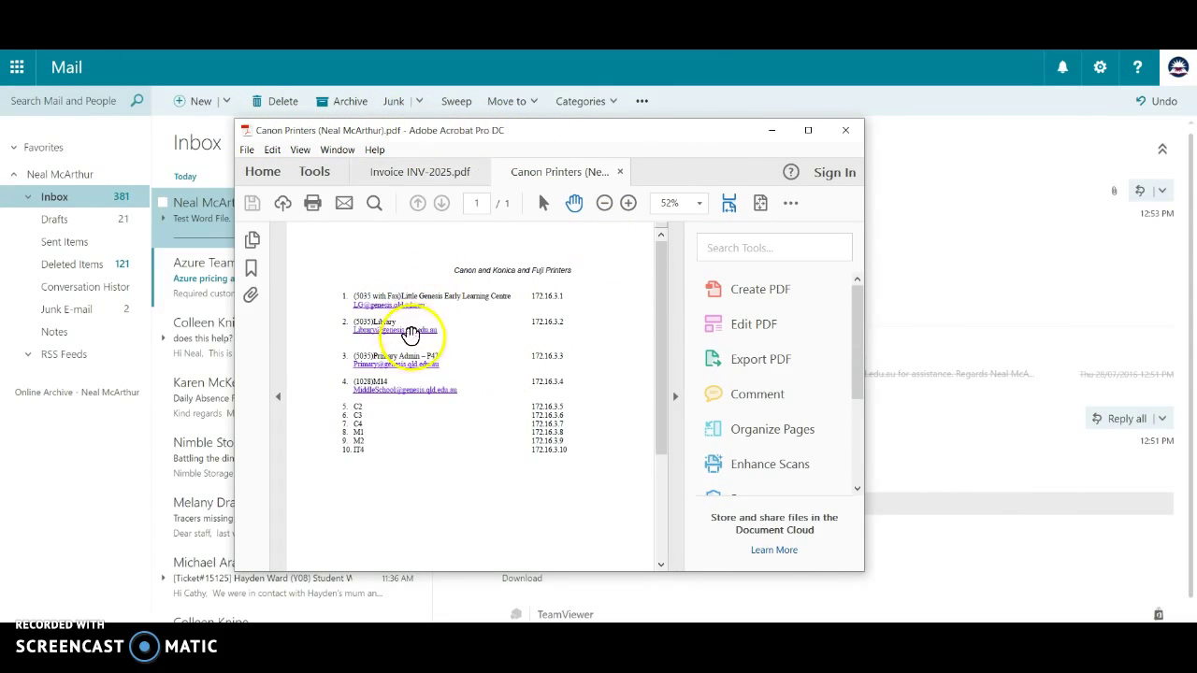
pyautogui.click(846, 130)
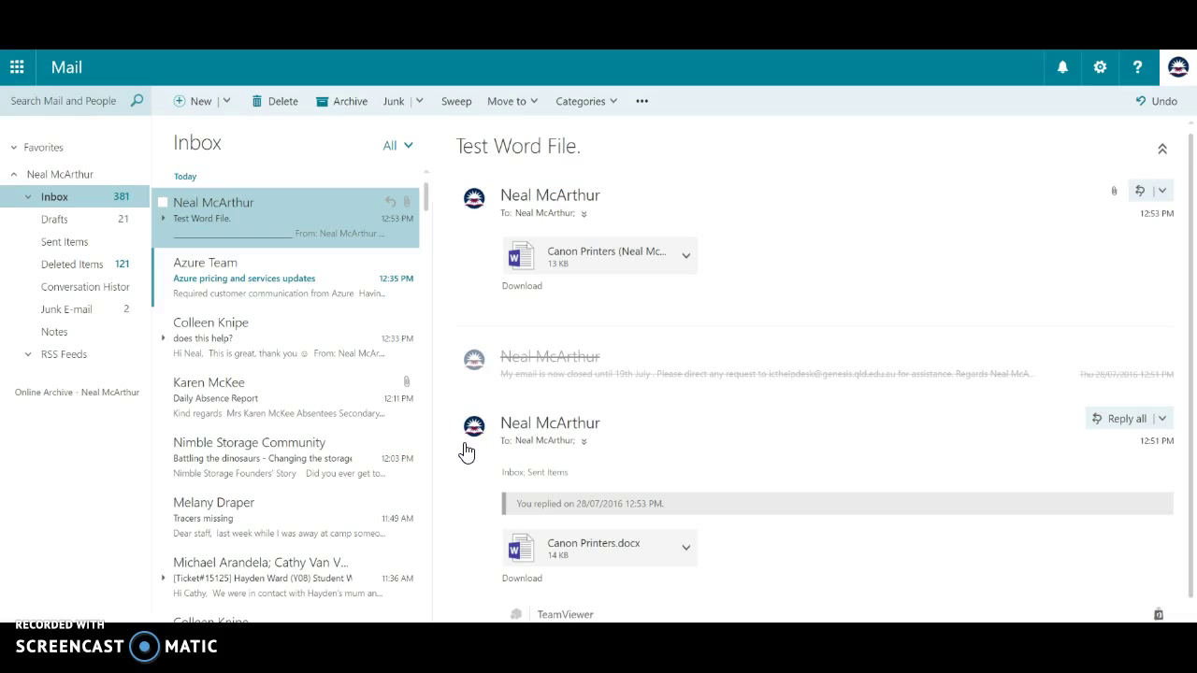
pyautogui.click(368, 406)
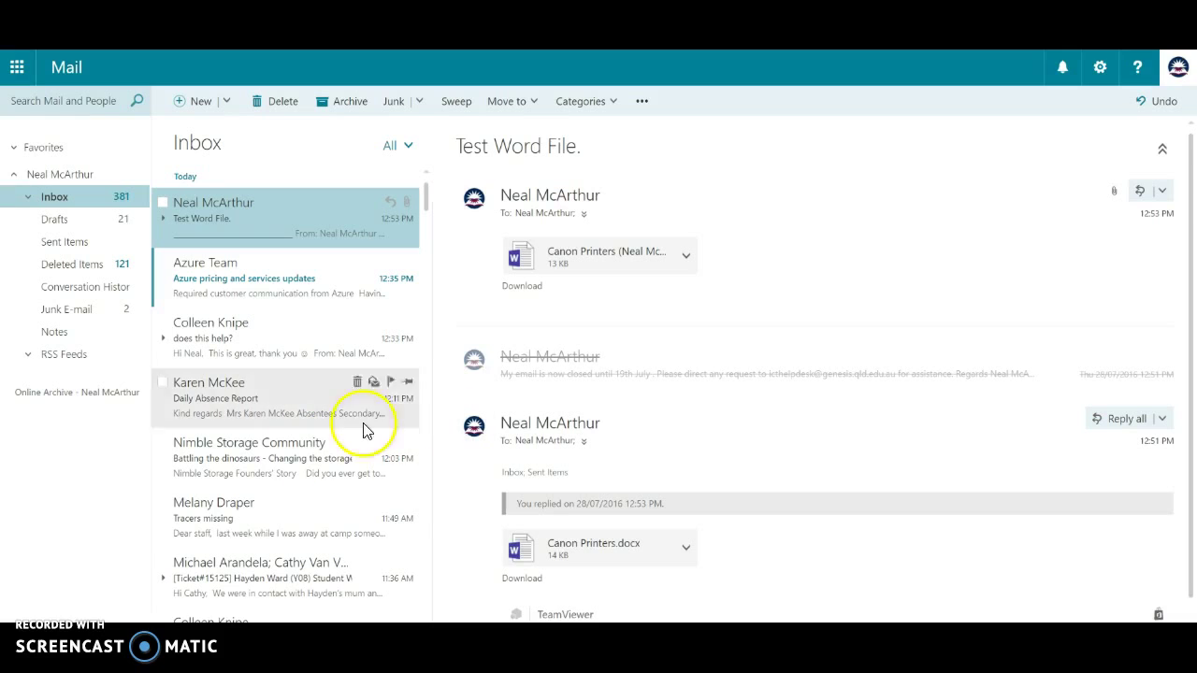